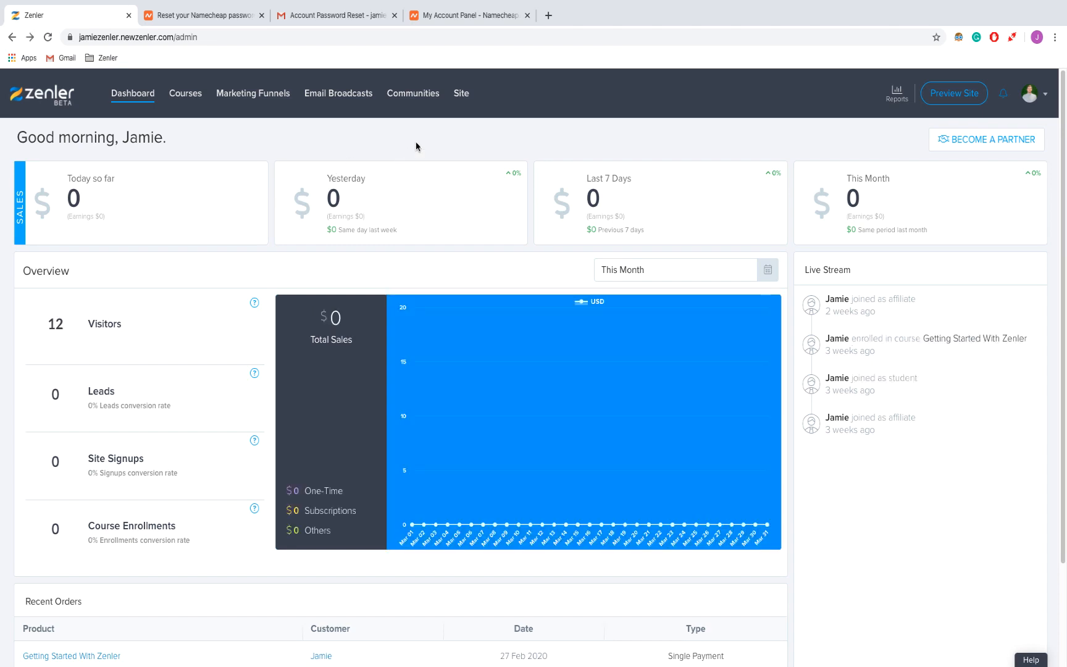
Step: Show the Custom Domain section of Zenler's Site Settings
left_click(460, 93)
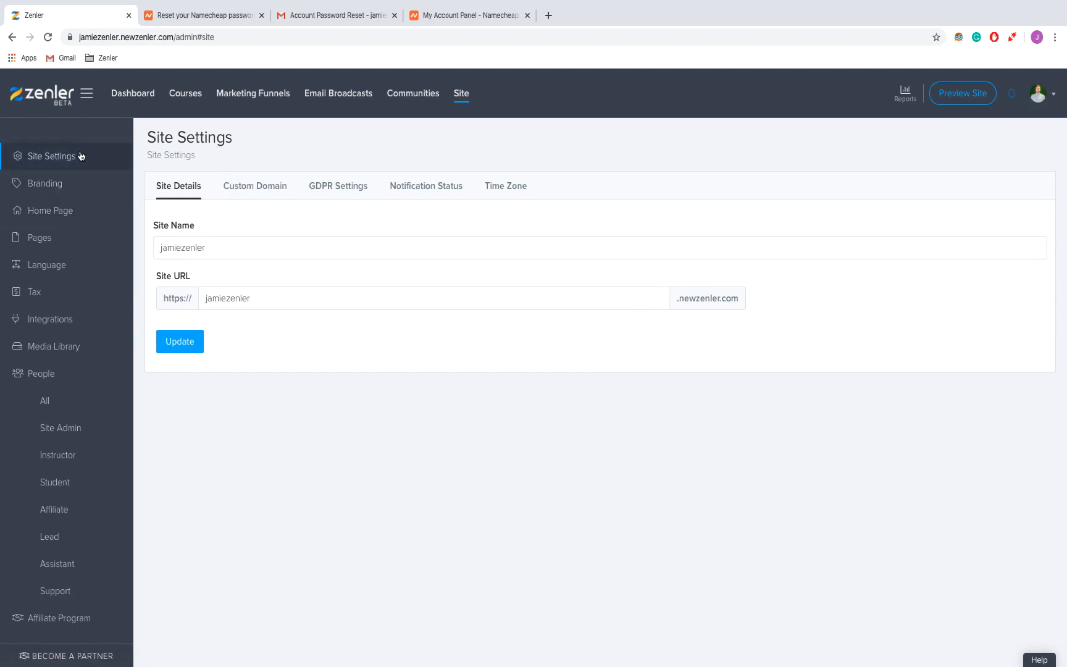
left_click(246, 189)
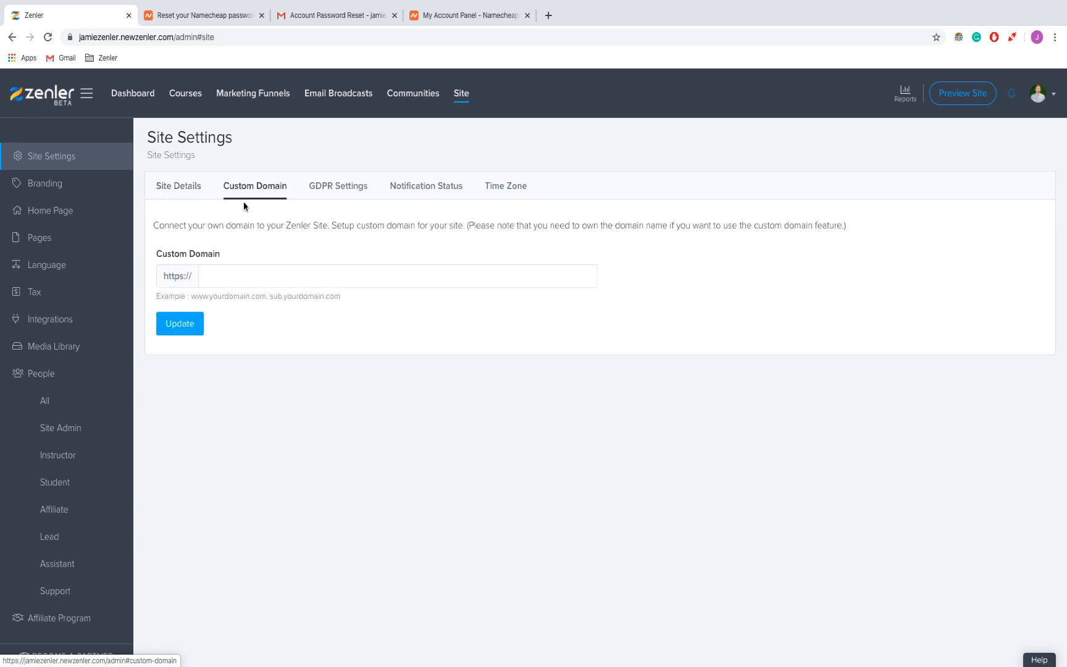
Step: Copy jamiezenler.com from Namecheap and paste it into Zenler's custom domain field
left_click(458, 16)
left_click_drag(346, 324, 286, 324)
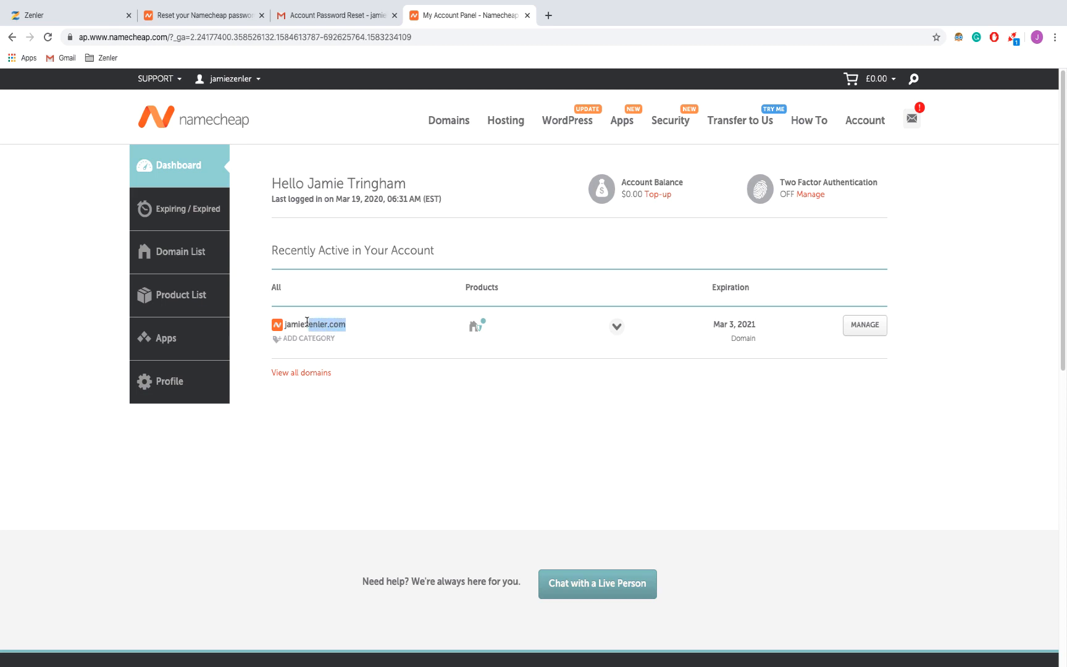
right_click(296, 325)
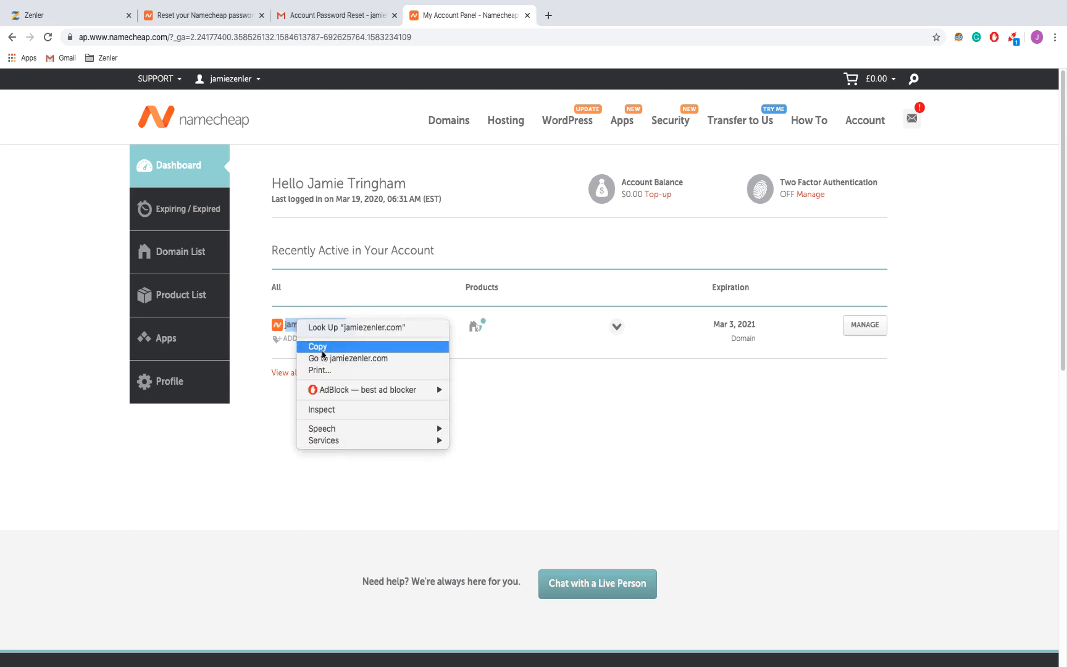
left_click(318, 346)
left_click(34, 15)
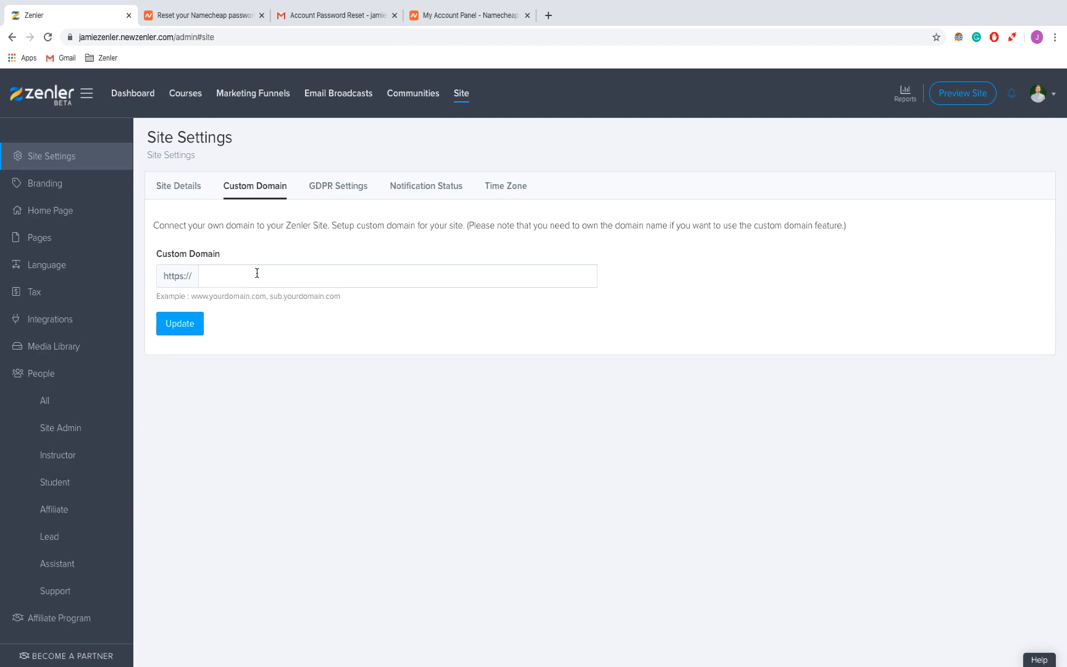
key("ctrl+v")
type("www.")
Step: Save the Zenler custom domain and go to Namecheap's Advanced DNS for jamiezenler.com
left_click(189, 329)
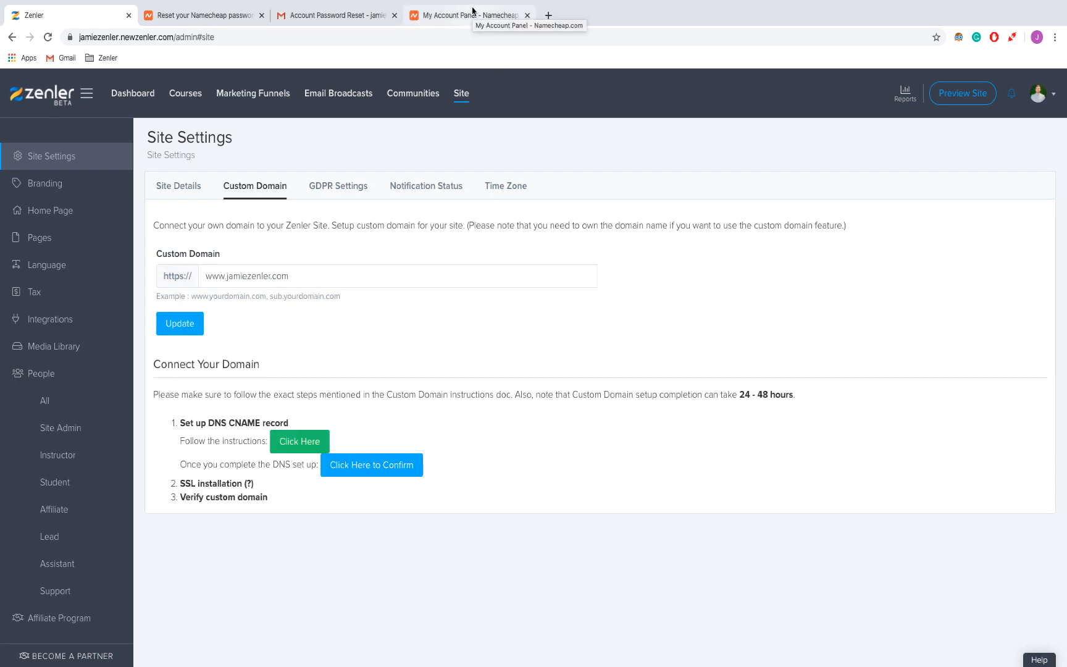
left_click(473, 14)
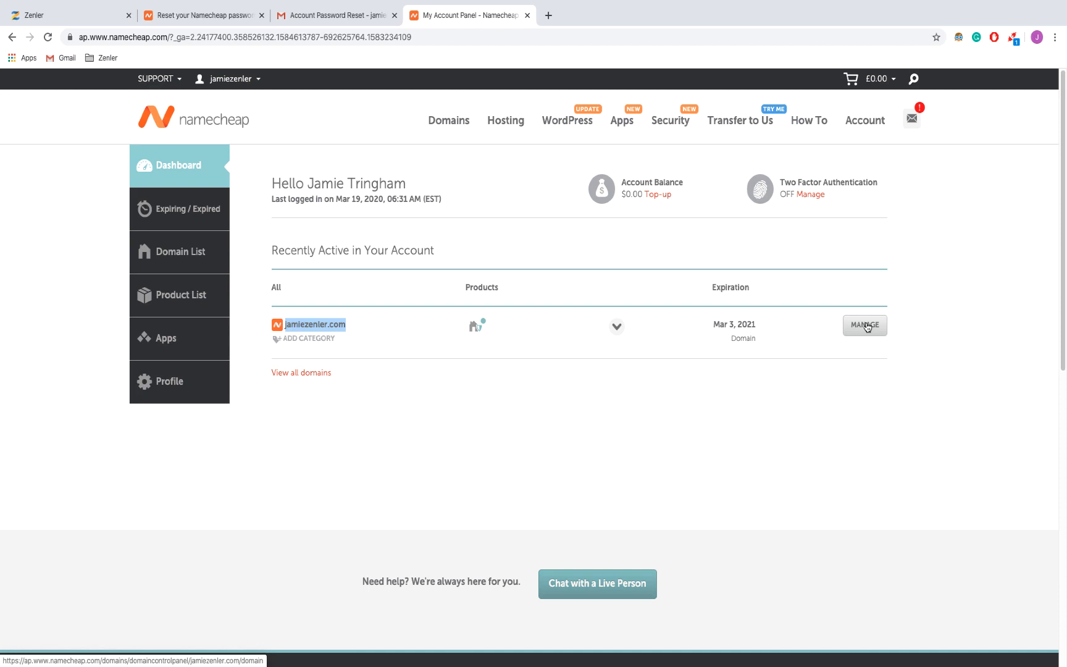
left_click(865, 324)
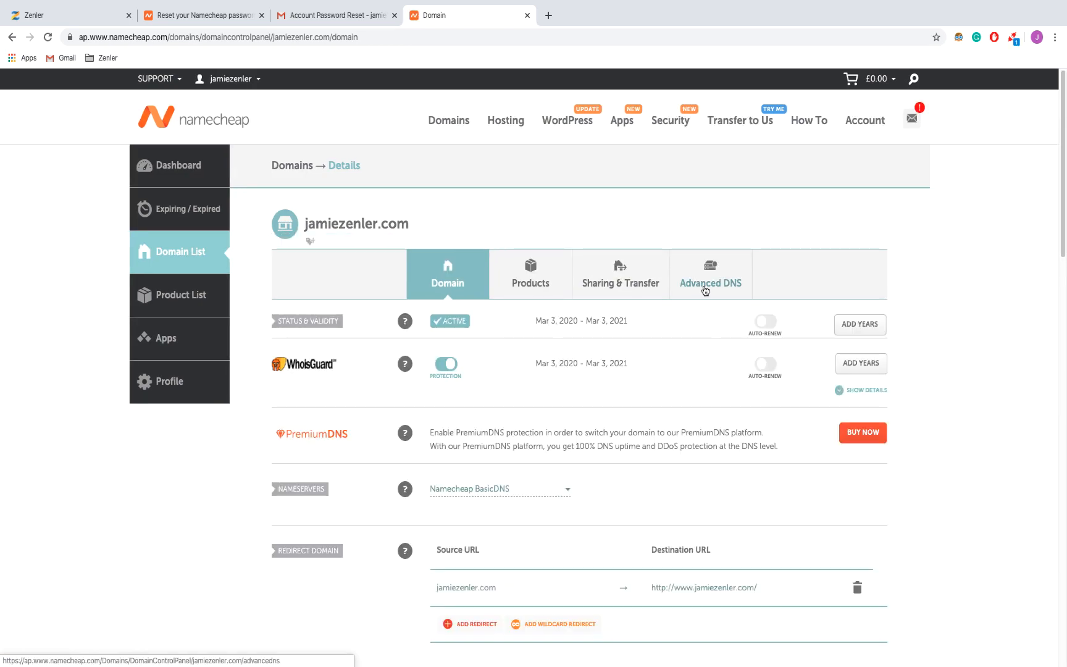
left_click(699, 282)
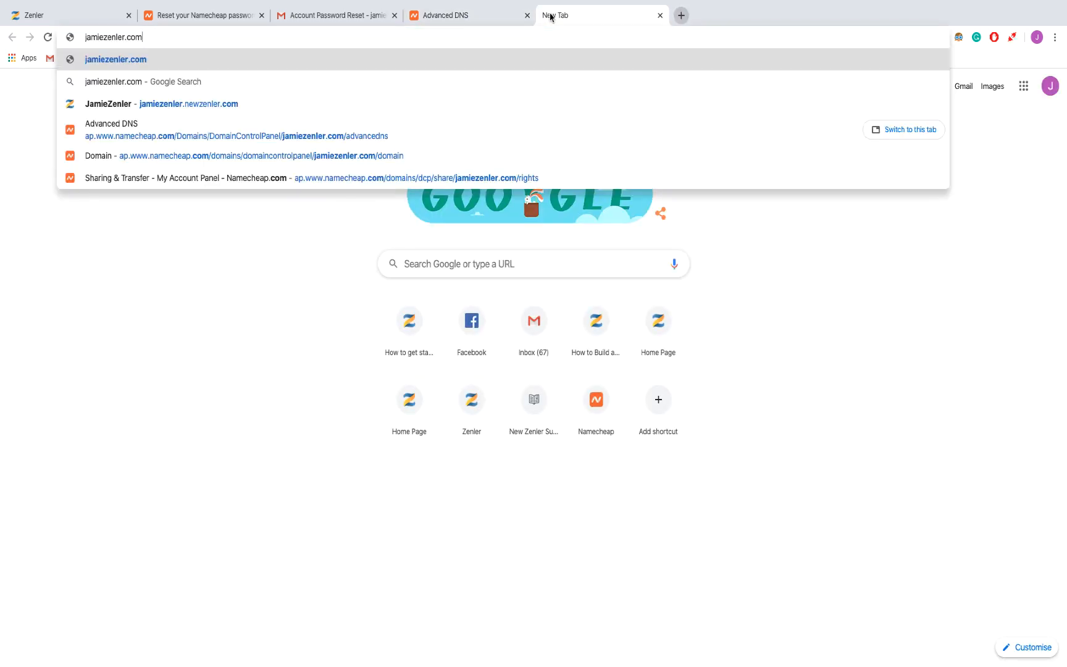
Step: Load jamiezenler.com to see the parking page, then return to the Namecheap DNS records
key("Return")
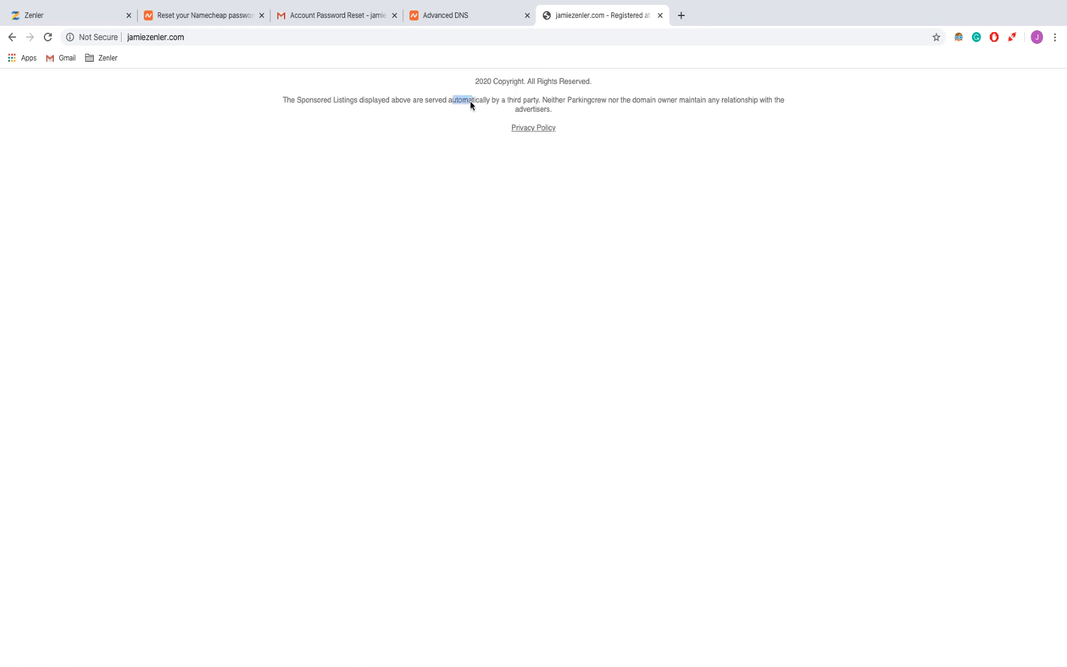
left_click_drag(451, 101, 576, 108)
left_click(577, 110)
left_click(467, 15)
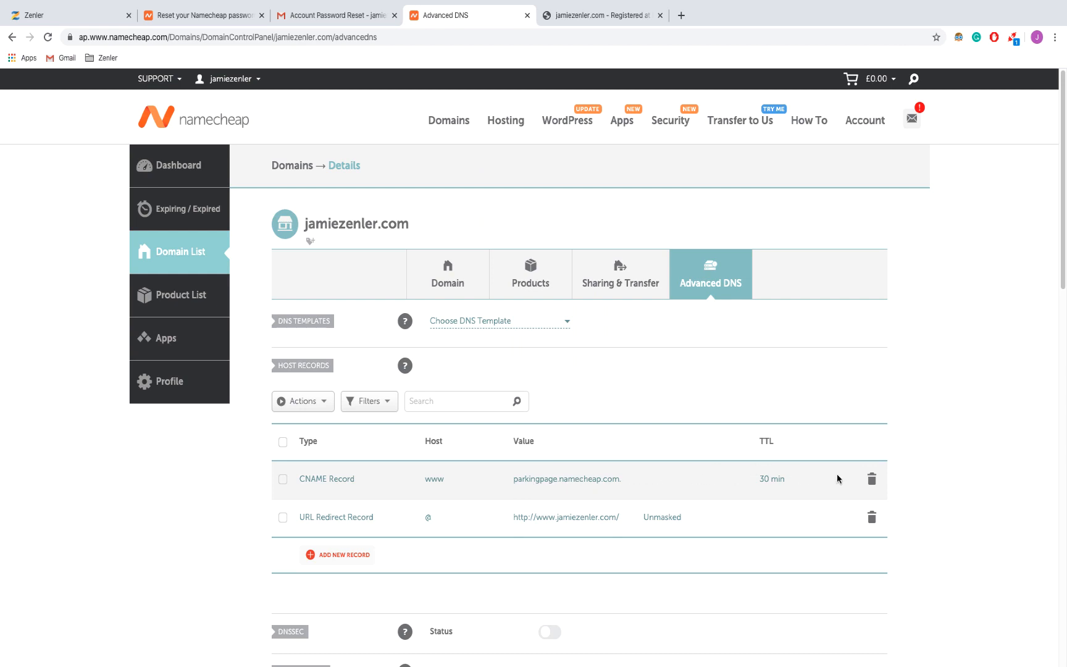
left_click(872, 479)
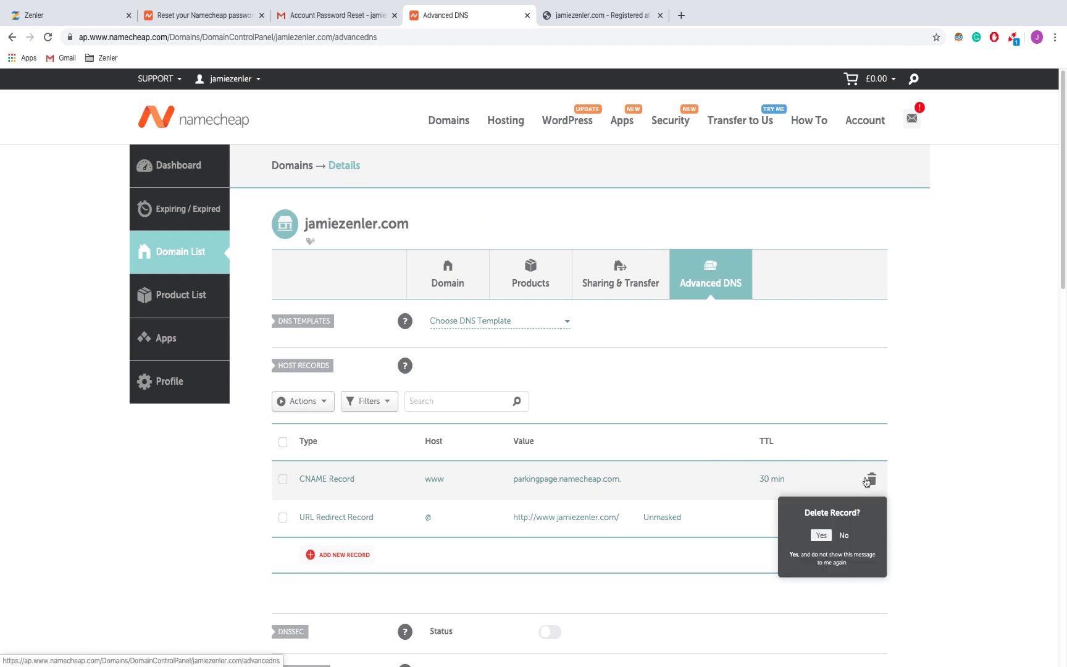
left_click(822, 535)
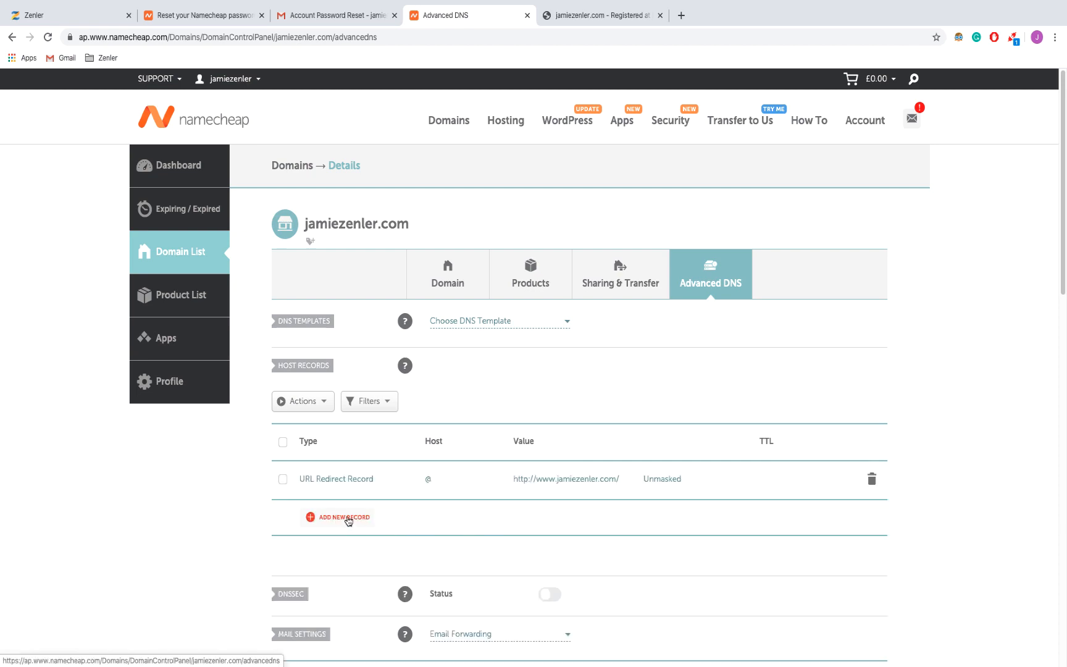
left_click(349, 519)
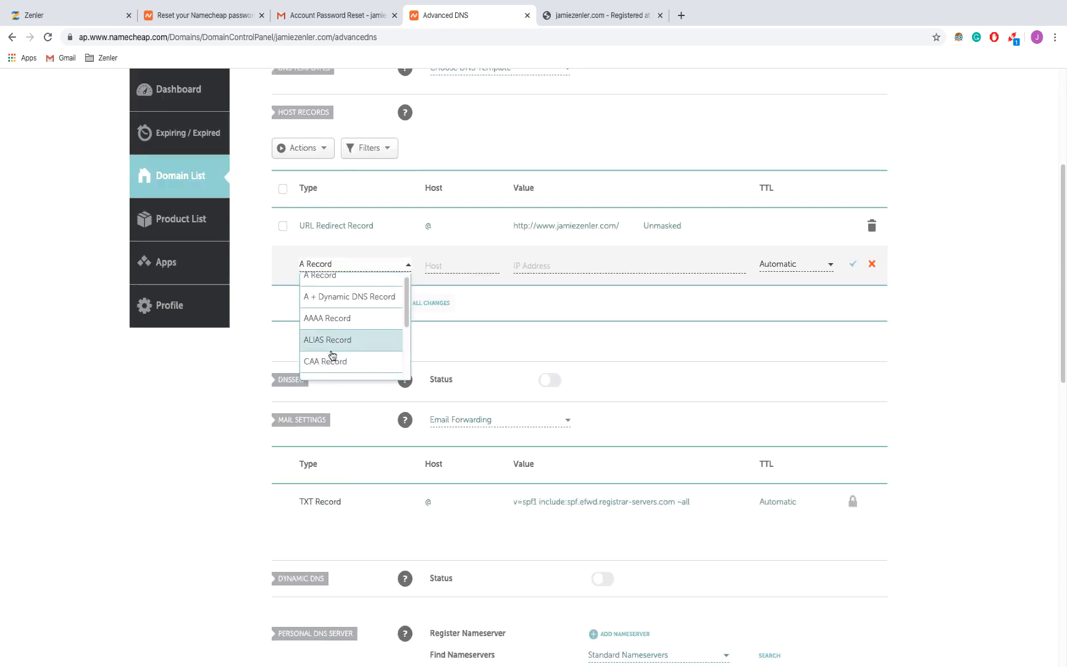
scroll(331, 353, "down", 2)
left_click(329, 279)
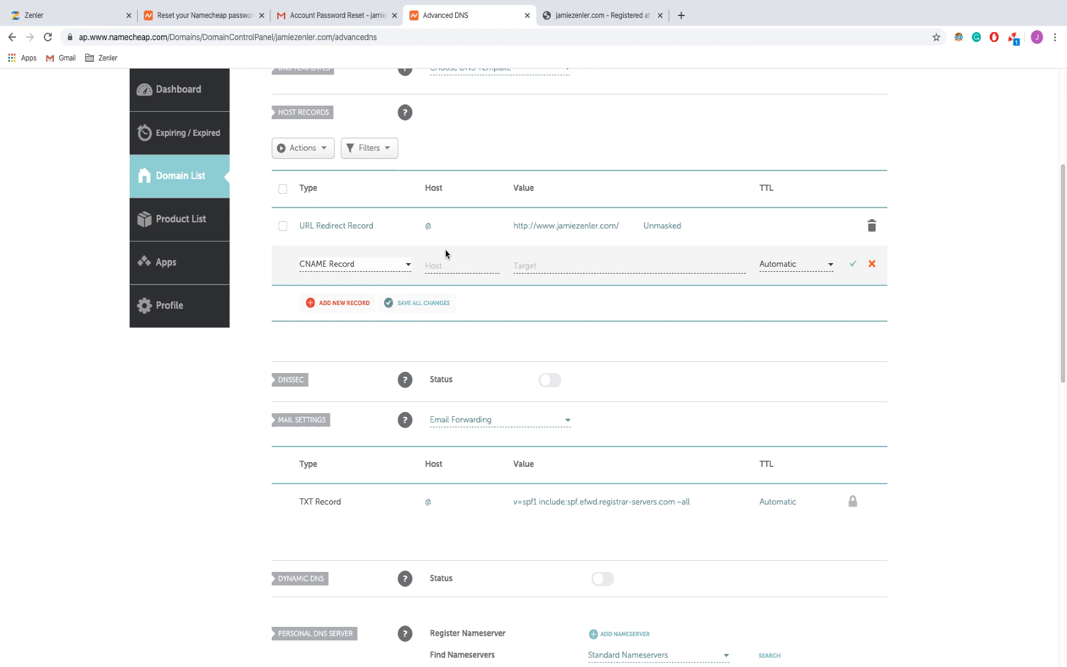
left_click(466, 264)
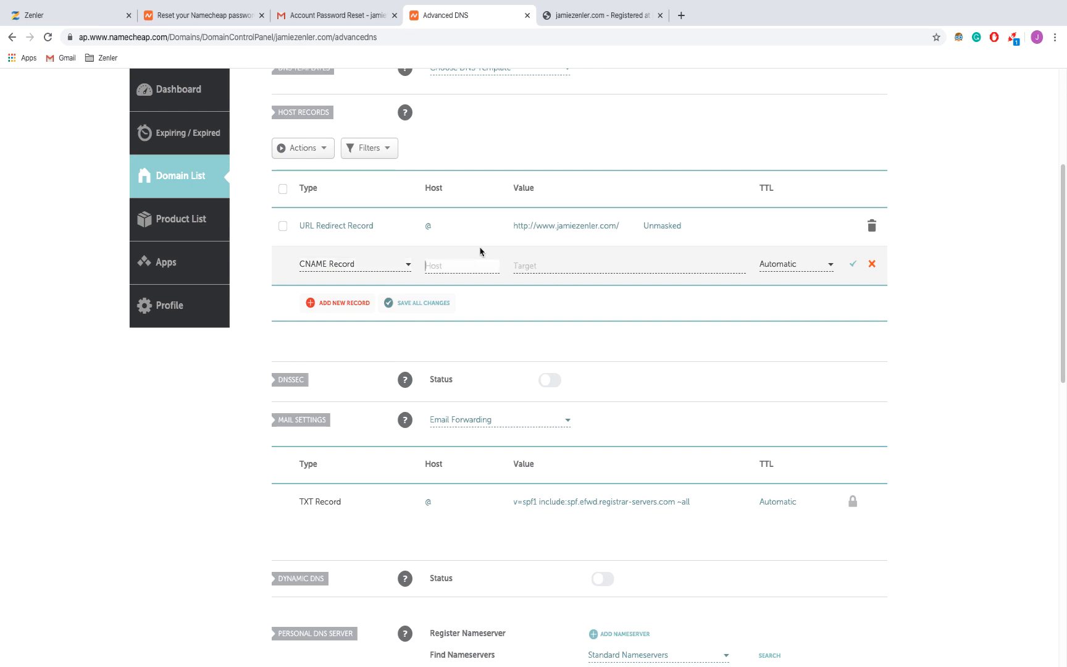
type("www.")
Step: Clear the wrongly entered target jamiezenler.com from the new CNAME record
left_click(537, 266)
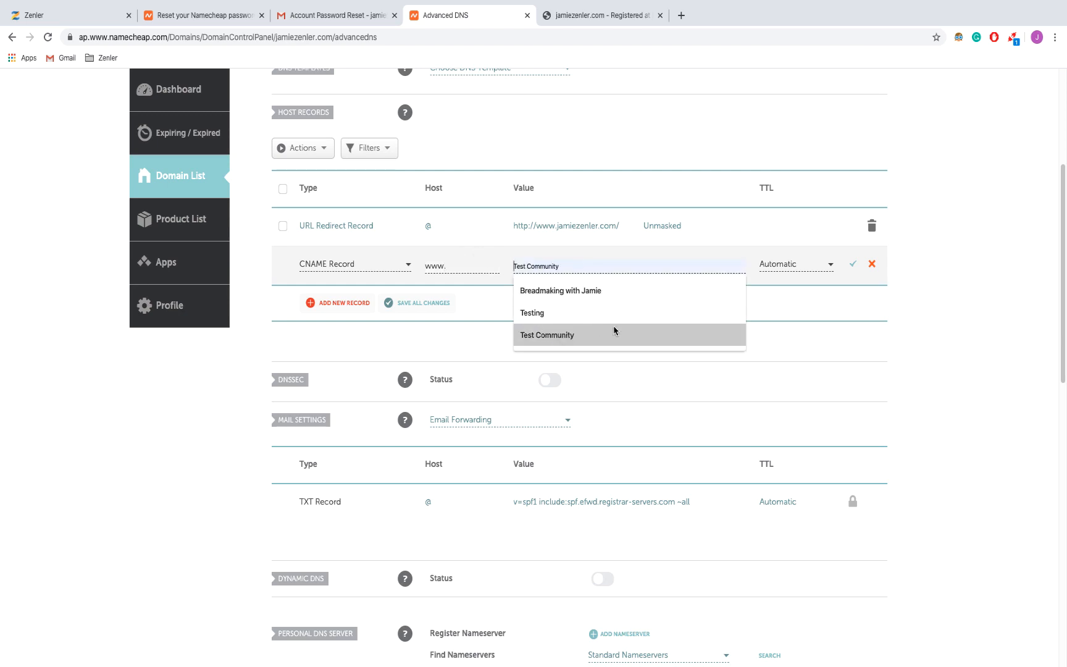
type("jamiezenler.com")
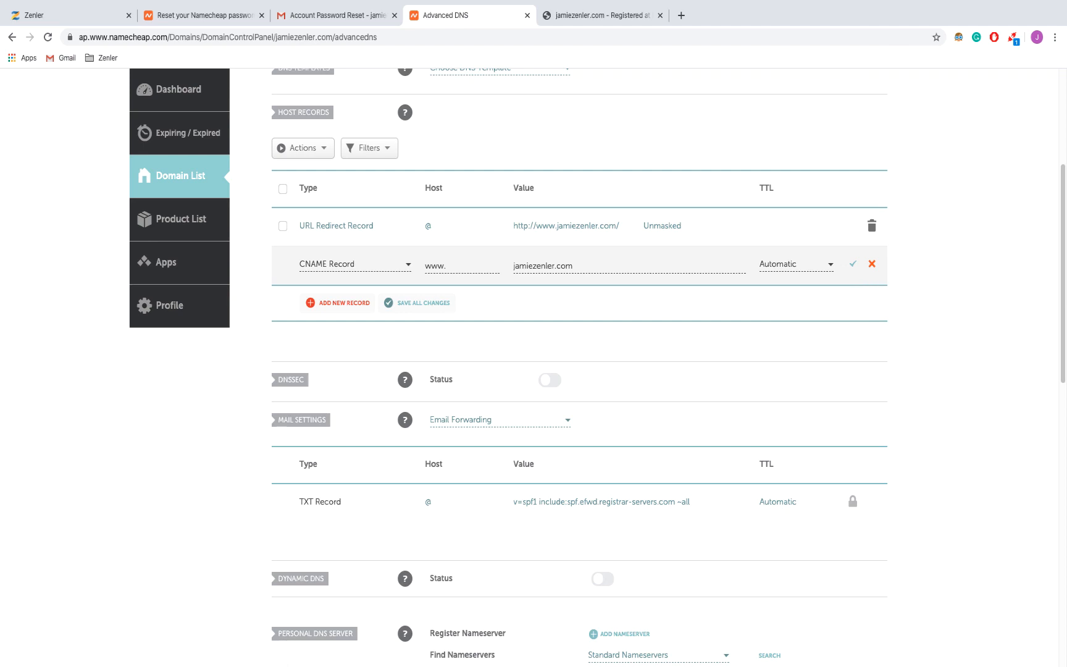
double_click(584, 269)
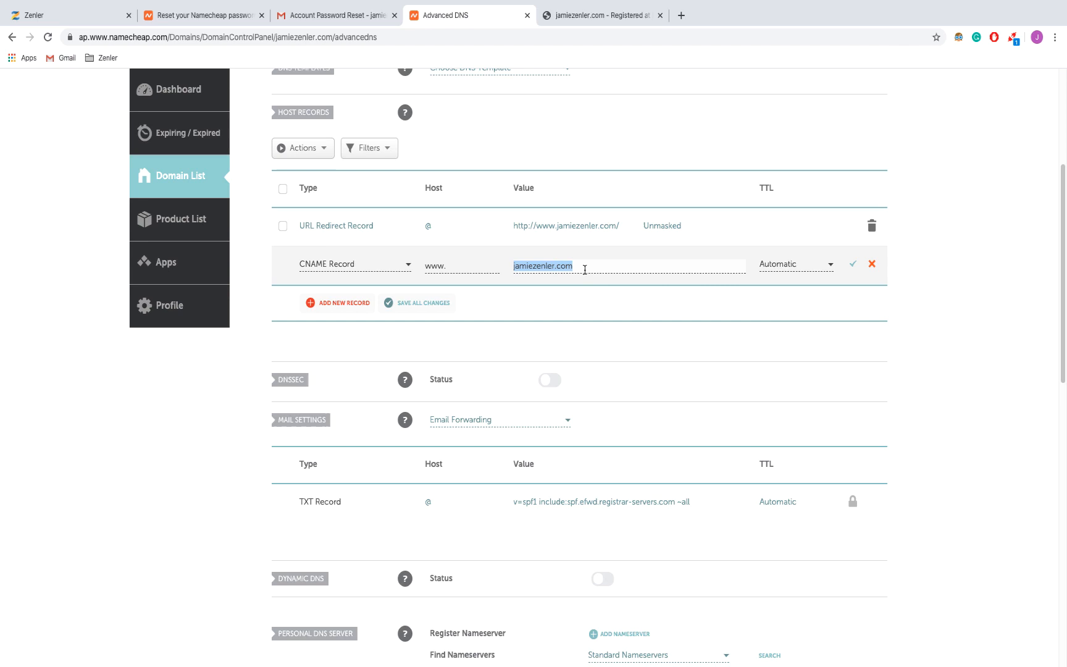
key("BackSpace")
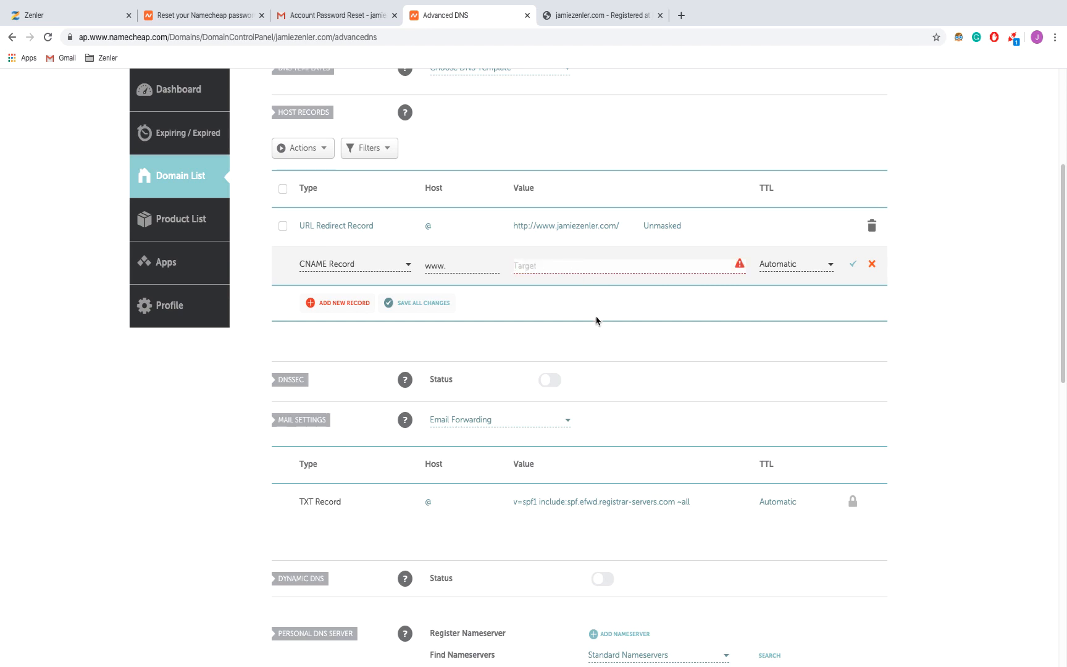
left_click(500, 284)
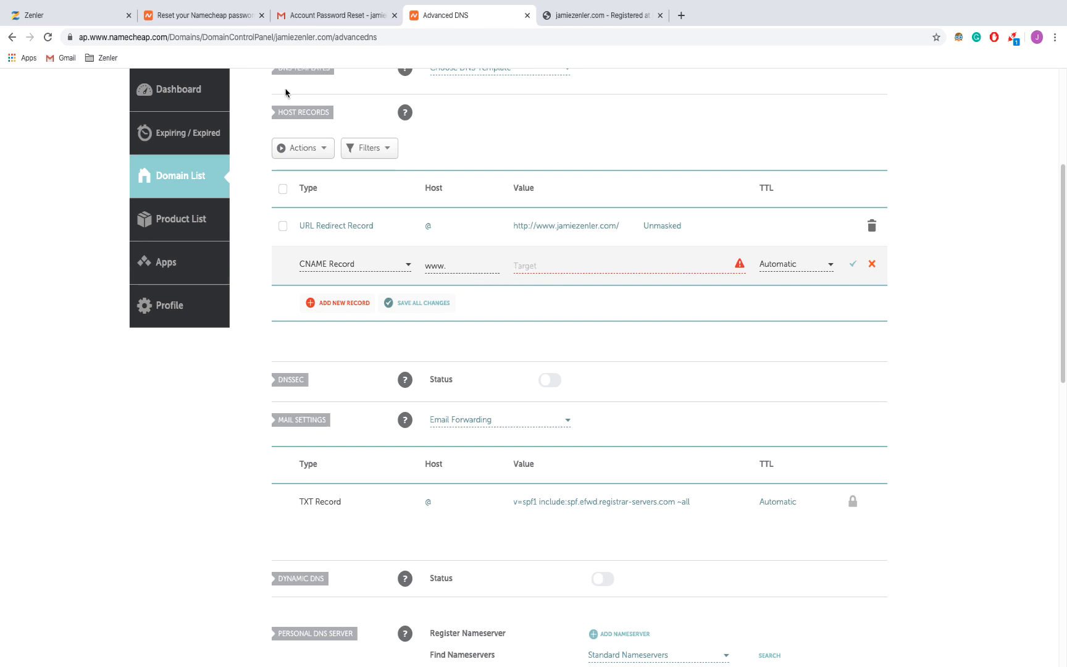
Step: Copy the Zenler site address jamiezenler.newzenler.com from the Zenler tab
left_click(91, 16)
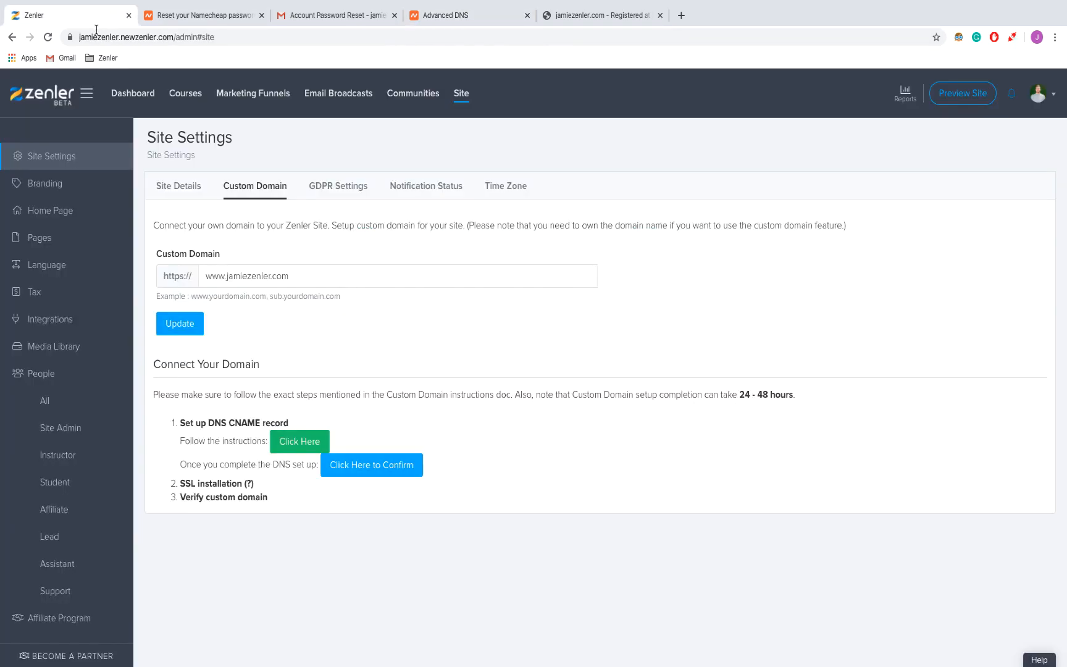
double_click(96, 37)
left_click_drag(144, 38, 197, 38)
right_click(192, 39)
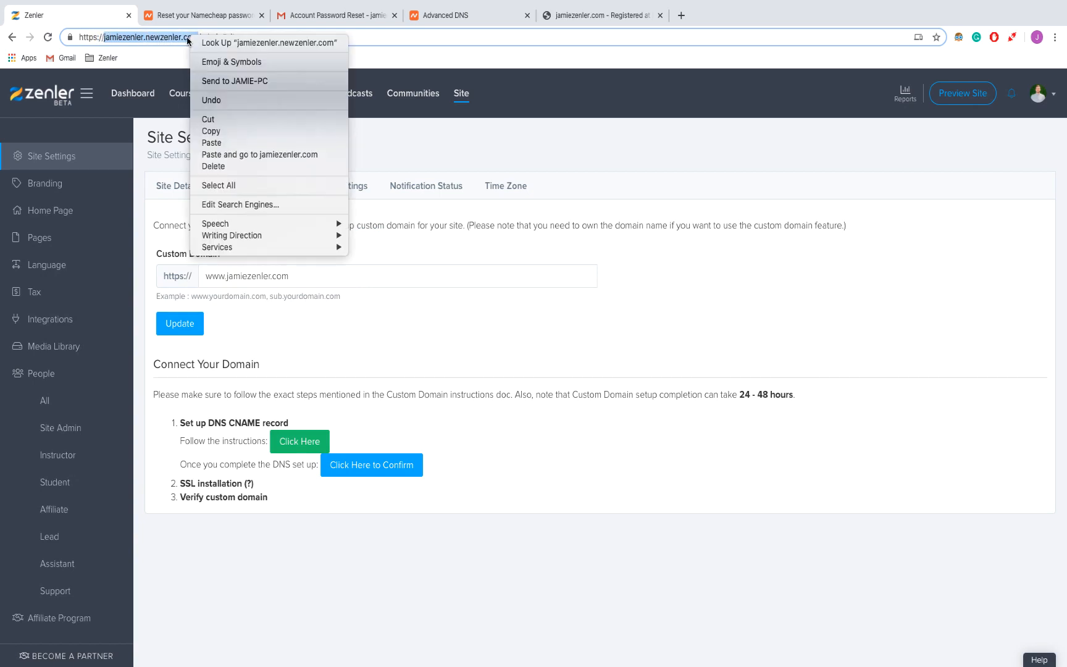
left_click(254, 132)
Step: Save the www CNAME record with target jamiezenler.newzenler.com in Namecheap
left_click(601, 15)
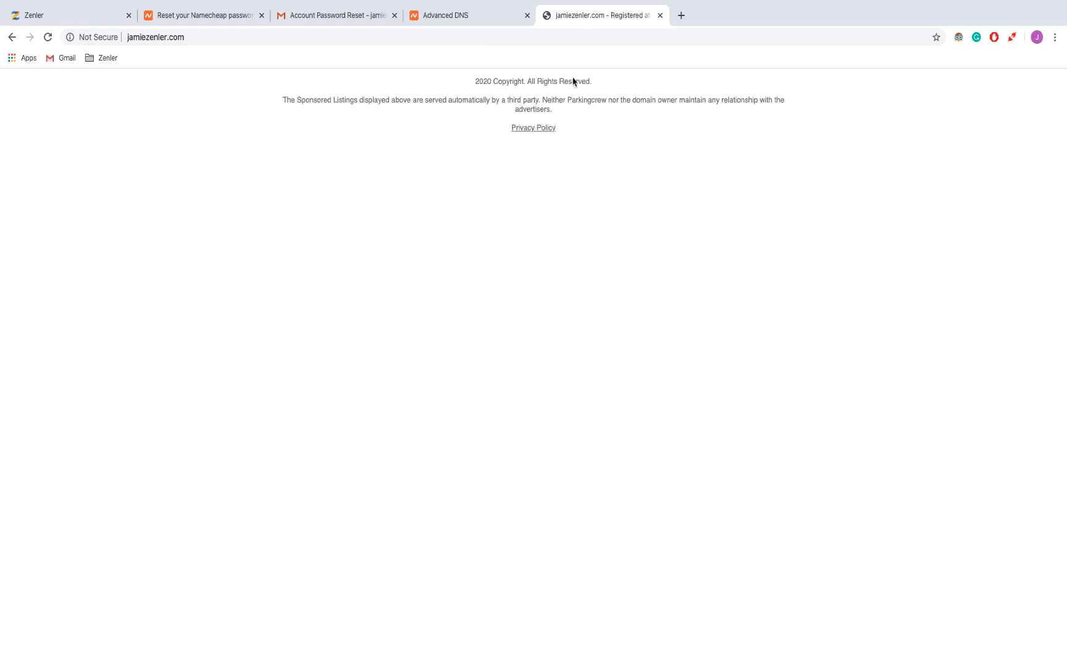
left_click(468, 16)
left_click(640, 264)
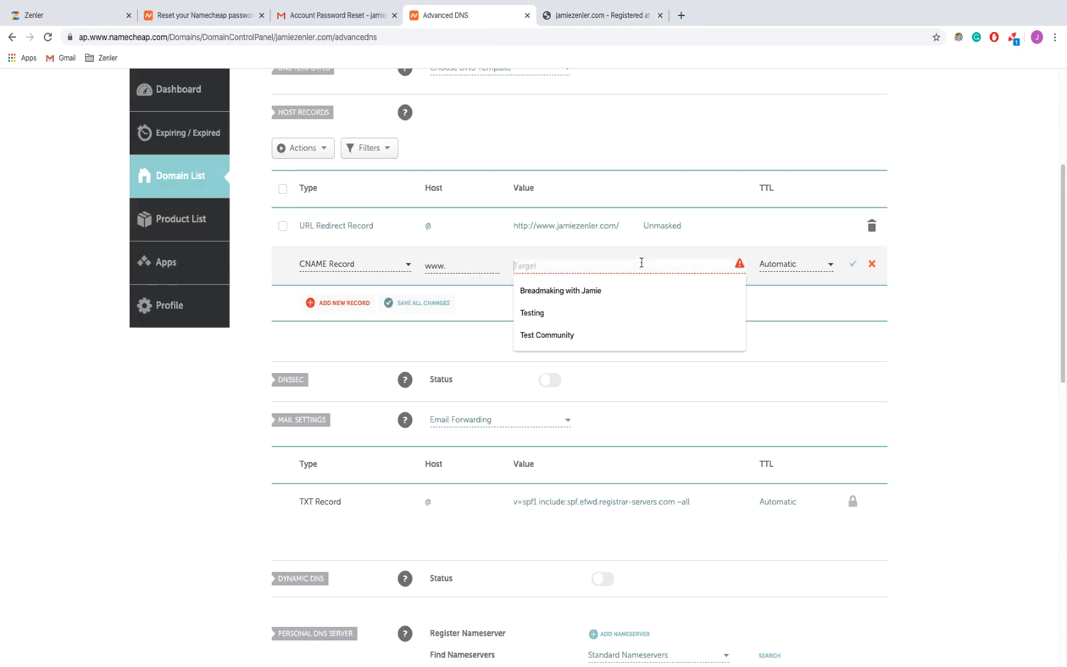
key("ctrl+v")
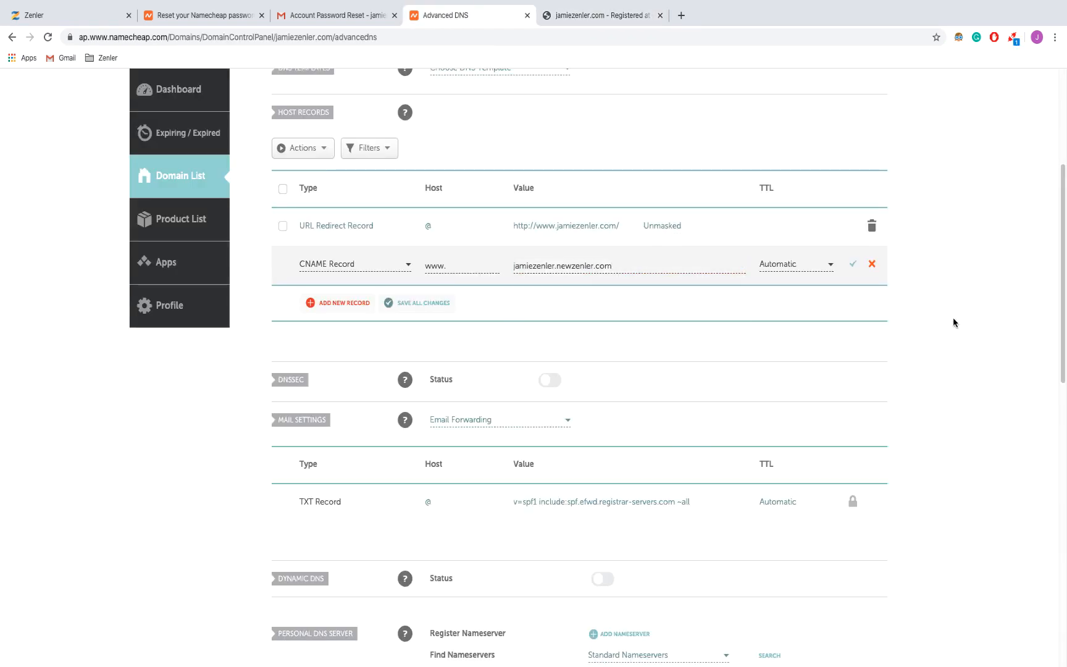
left_click(853, 264)
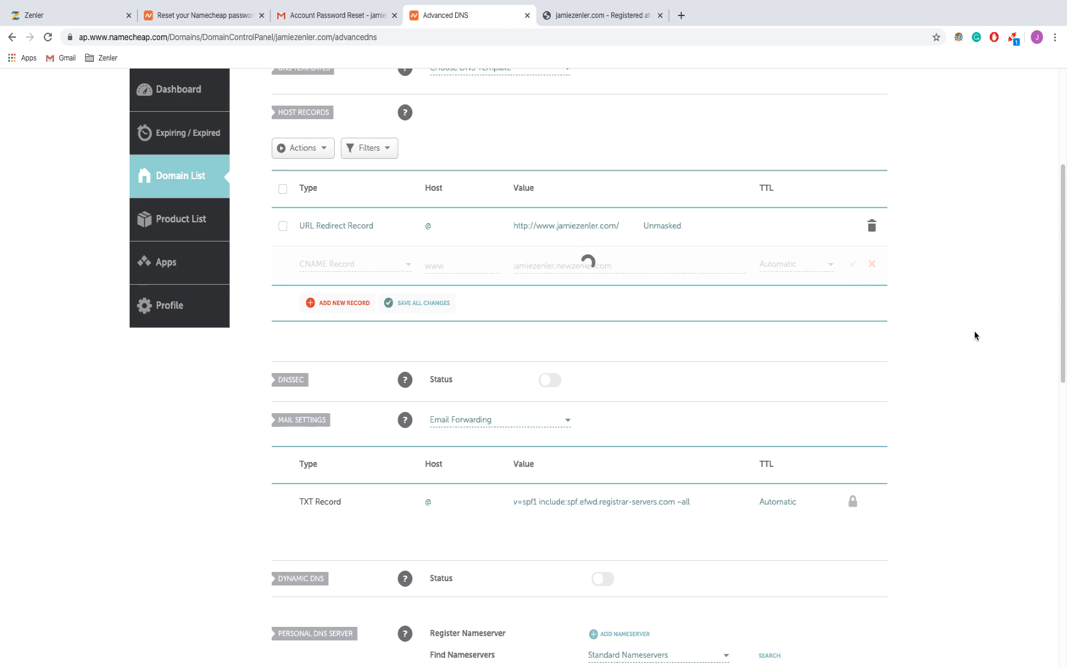
scroll(967, 341, "up", 5)
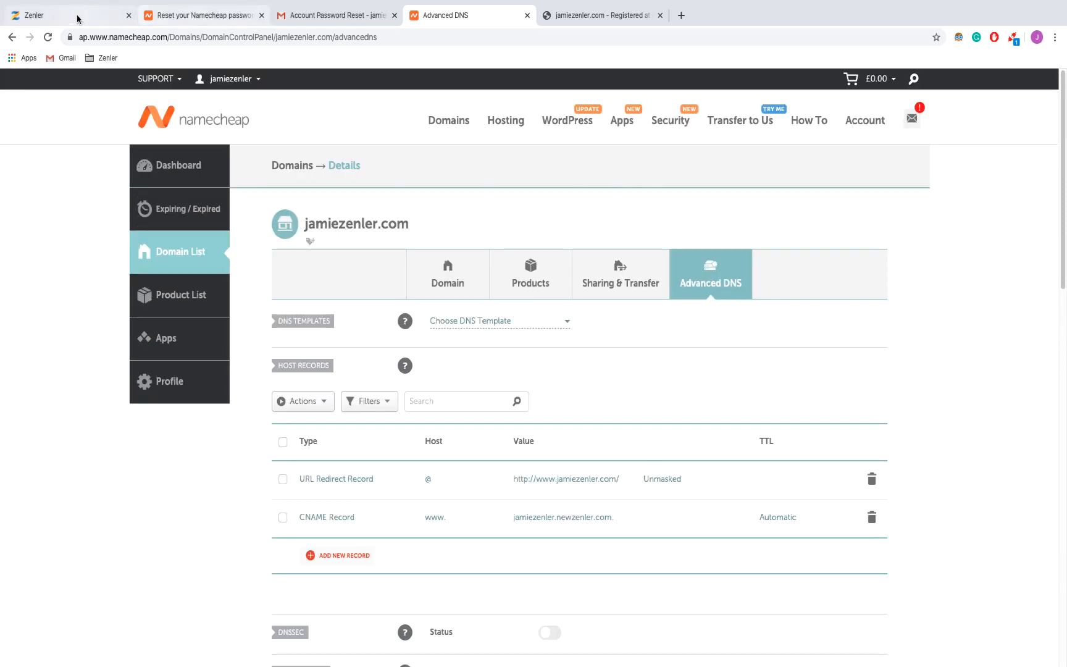
Step: Confirm the DNS CNAME step in Zenler and dismiss the 24–48 hour SSL notice
left_click(33, 15)
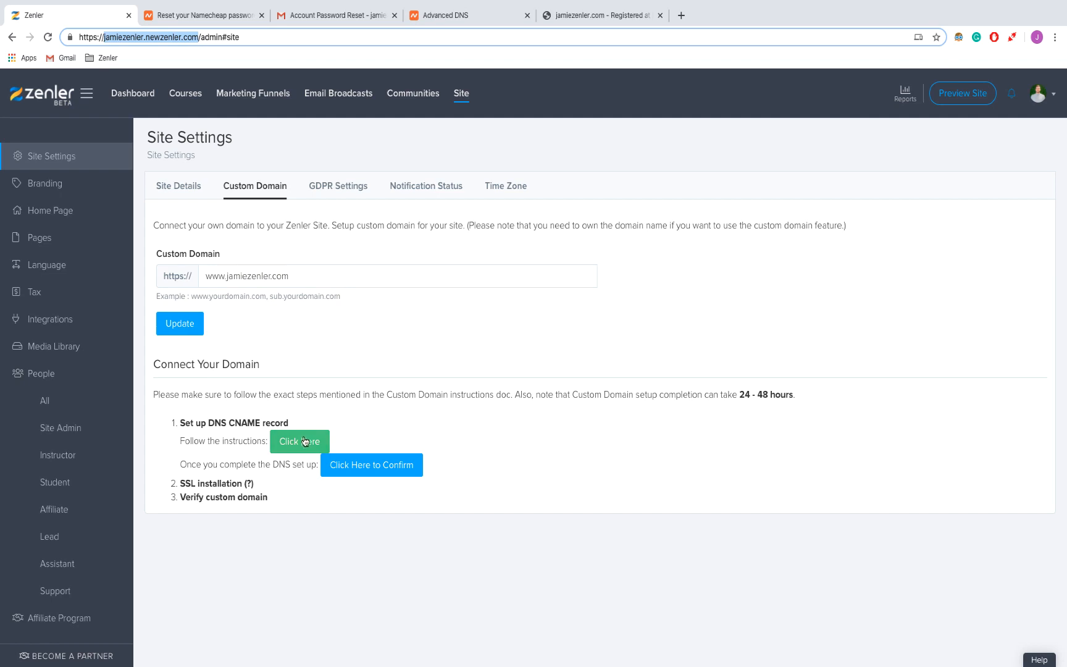
left_click(340, 472)
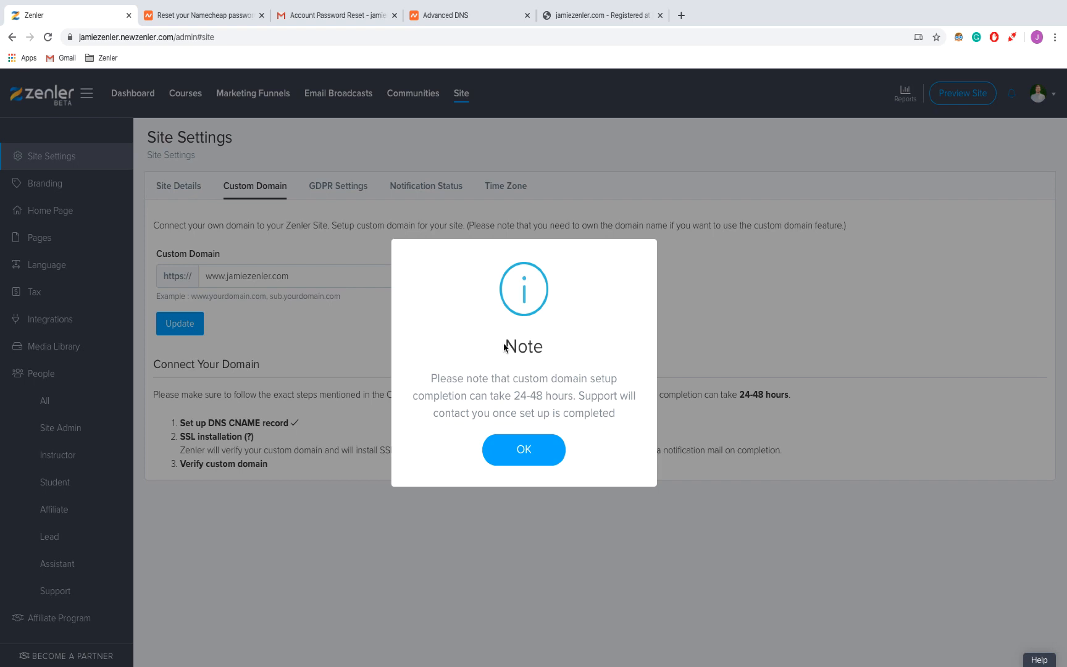
left_click(504, 460)
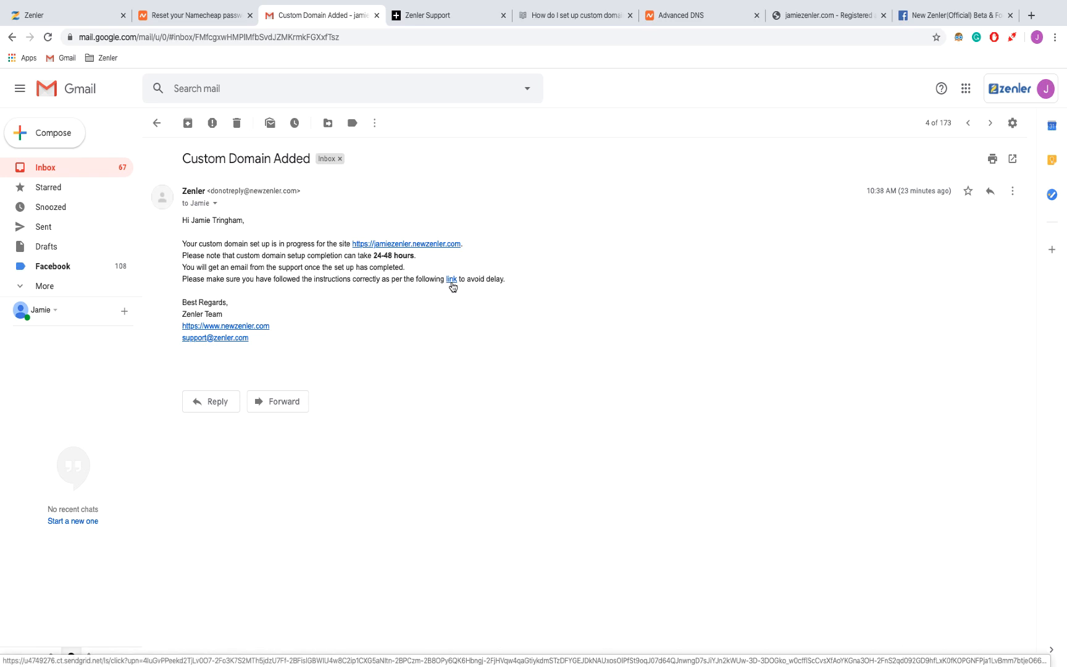
Step: Open the setup-instructions link from the Custom Domain Added email in a new tab
right_click(452, 280)
left_click(501, 287)
left_click(384, 16)
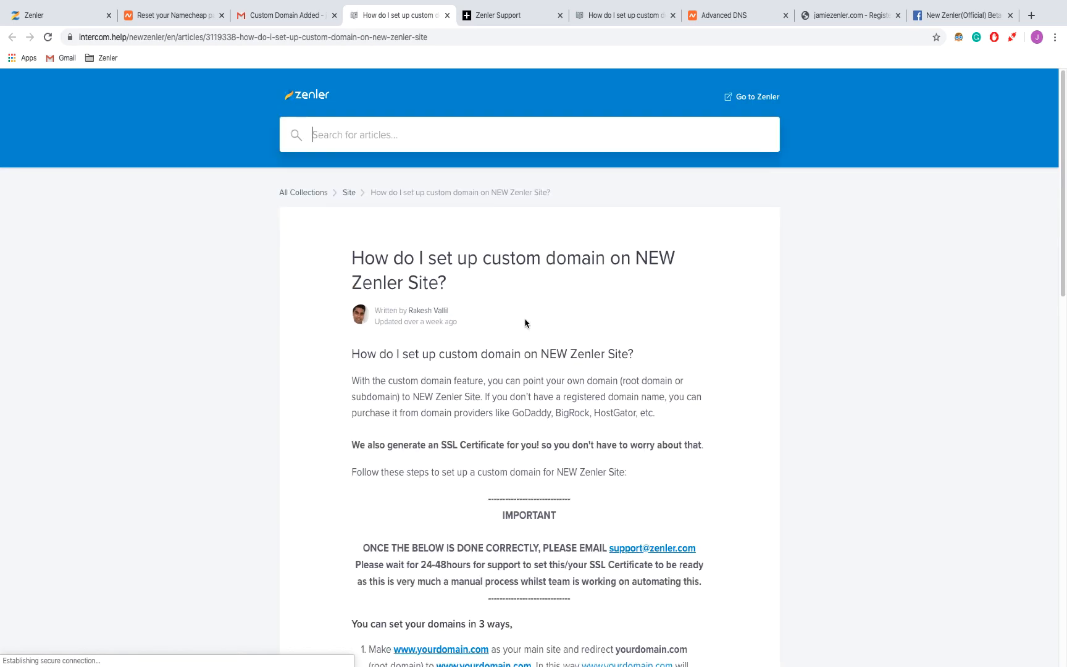
scroll(575, 328, "down", 5)
scroll(575, 328, "down", 3)
scroll(575, 328, "down", 2)
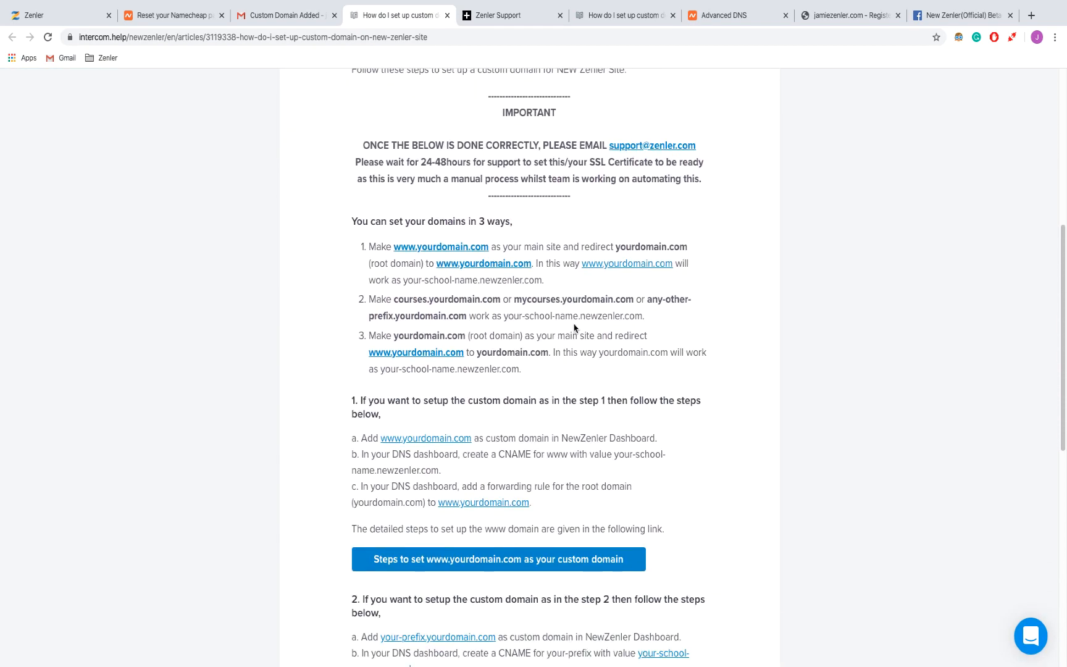
scroll(574, 328, "down", 1)
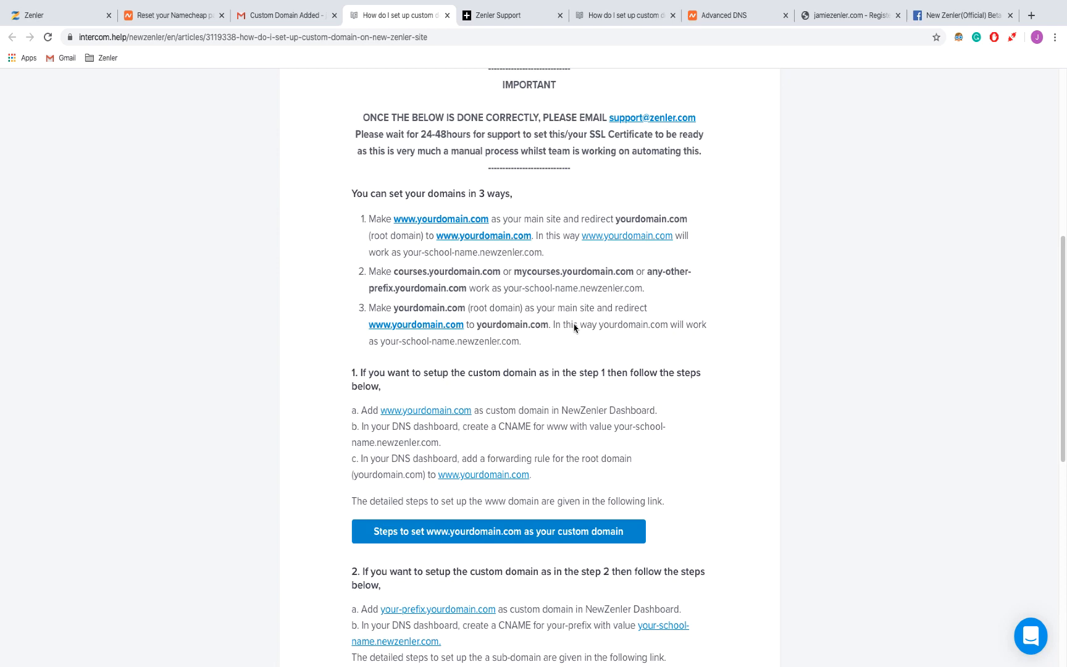
scroll(575, 328, "down", 3)
scroll(574, 328, "down", 2)
scroll(575, 328, "down", 1)
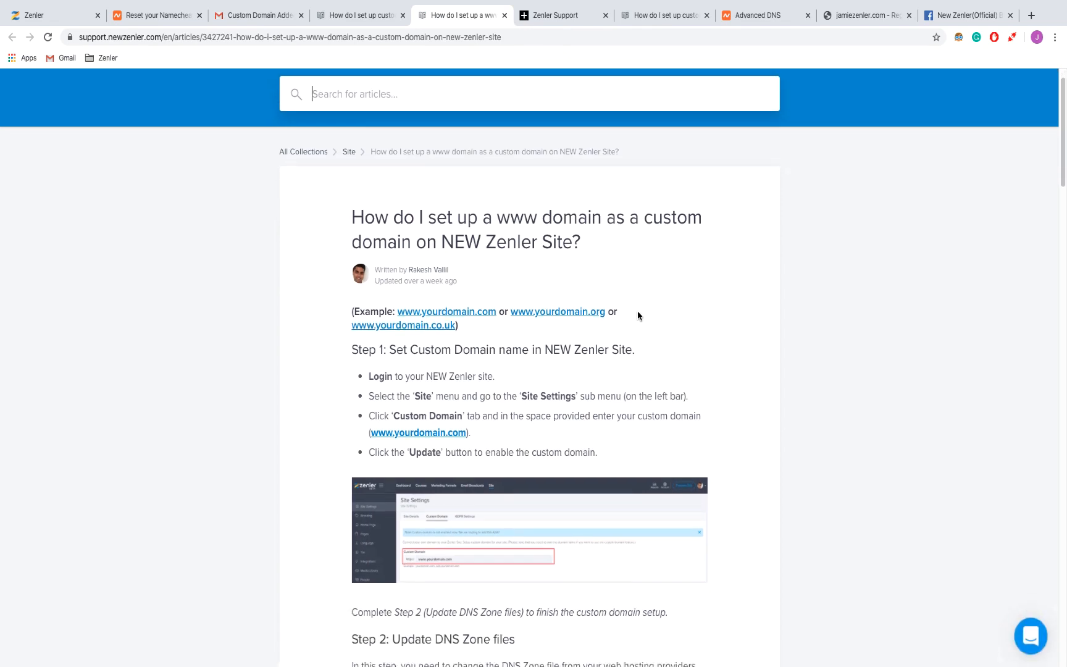
scroll(637, 312, "down", 2)
scroll(637, 311, "down", 1)
scroll(637, 311, "down", 1)
scroll(637, 310, "down", 1)
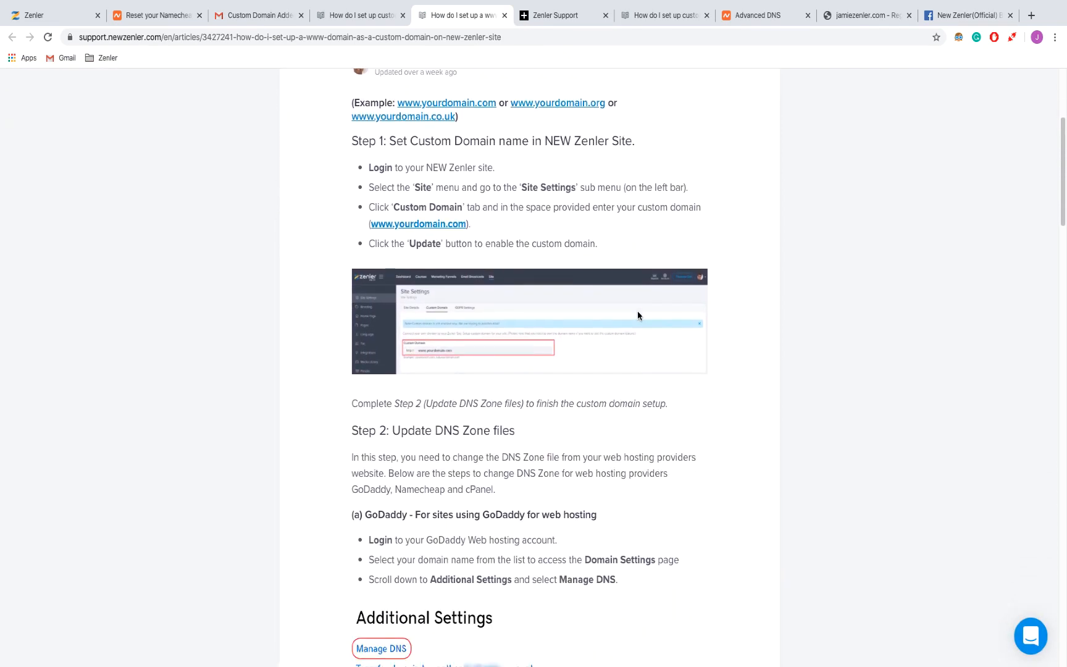
scroll(637, 311, "down", 2)
scroll(638, 311, "down", 1)
scroll(637, 310, "down", 2)
scroll(637, 311, "down", 1)
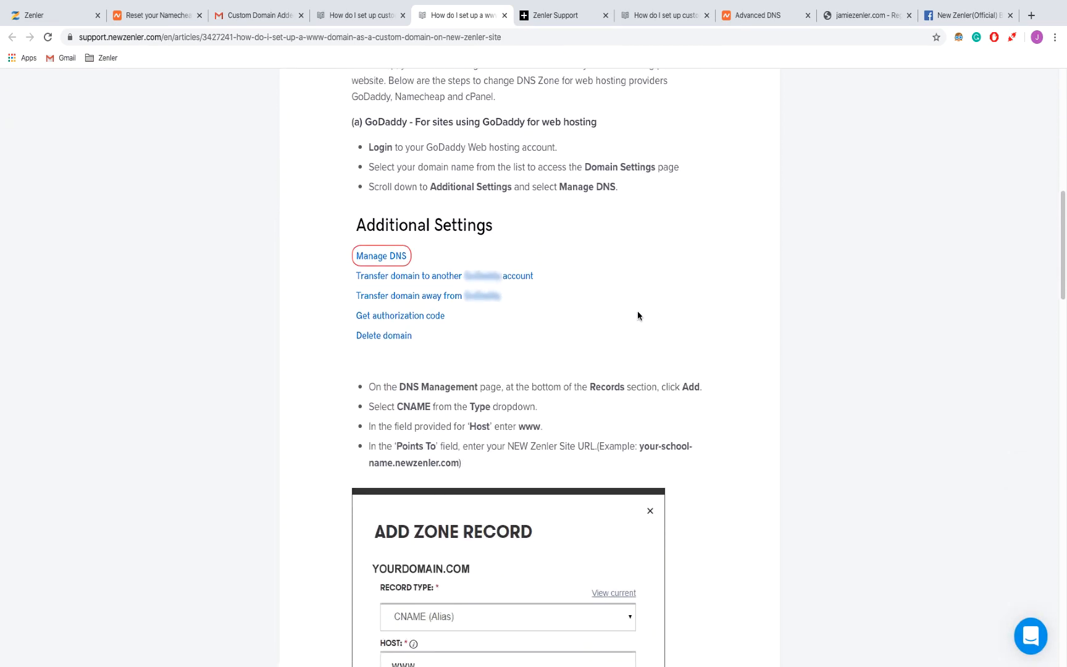
scroll(638, 311, "down", 2)
scroll(637, 310, "down", 2)
scroll(637, 311, "down", 2)
scroll(637, 311, "down", 1)
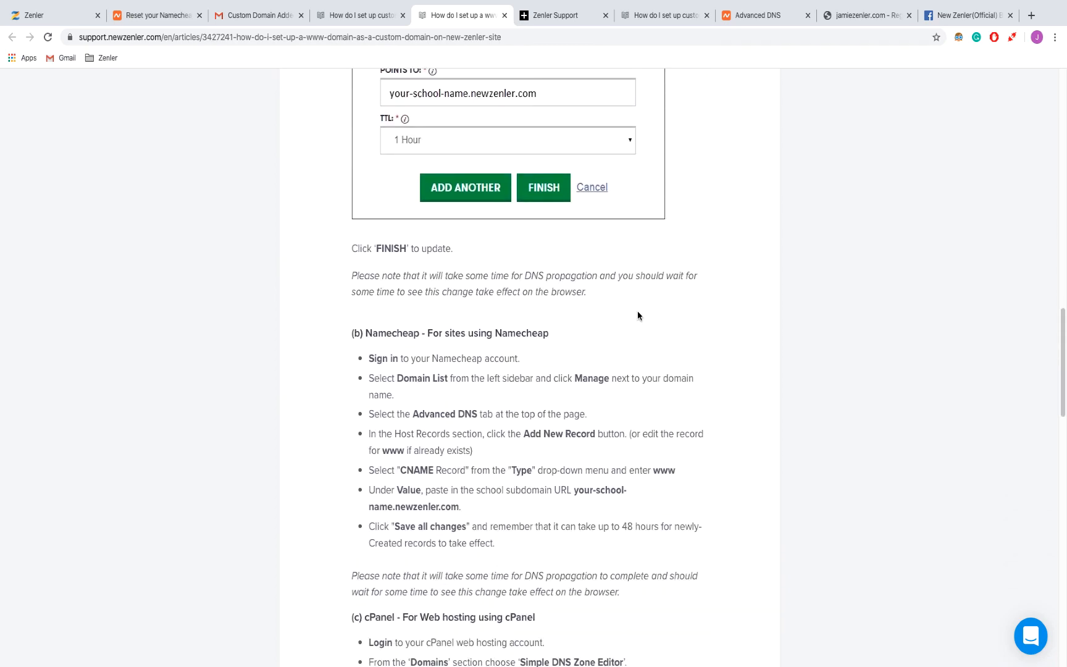
scroll(637, 311, "down", 1)
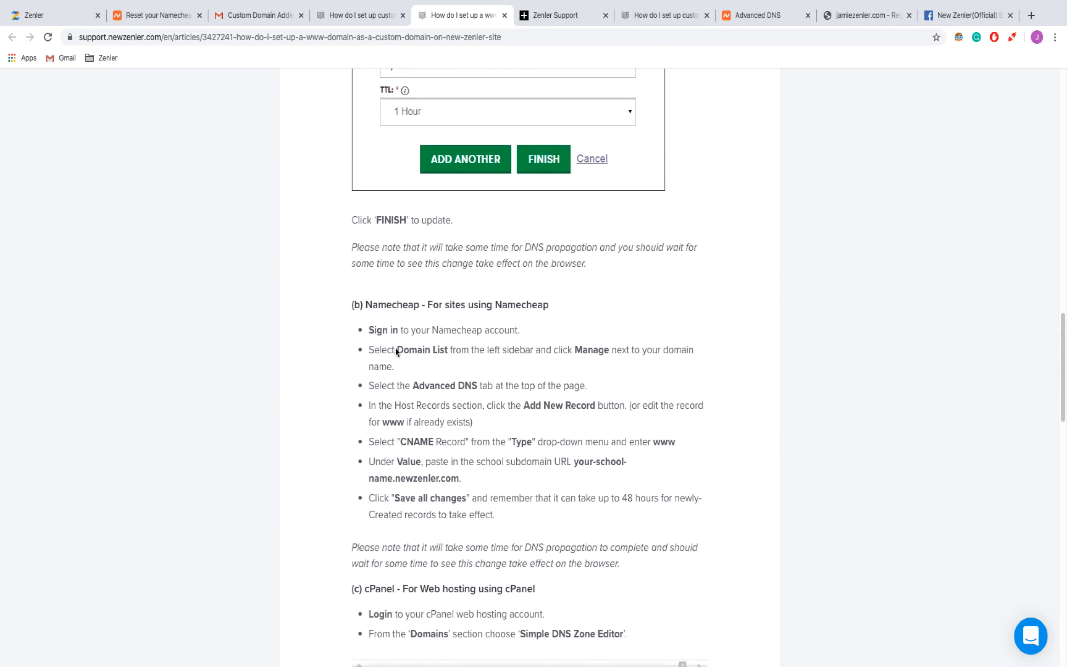
scroll(509, 522, "up", 3)
scroll(508, 521, "up", 8)
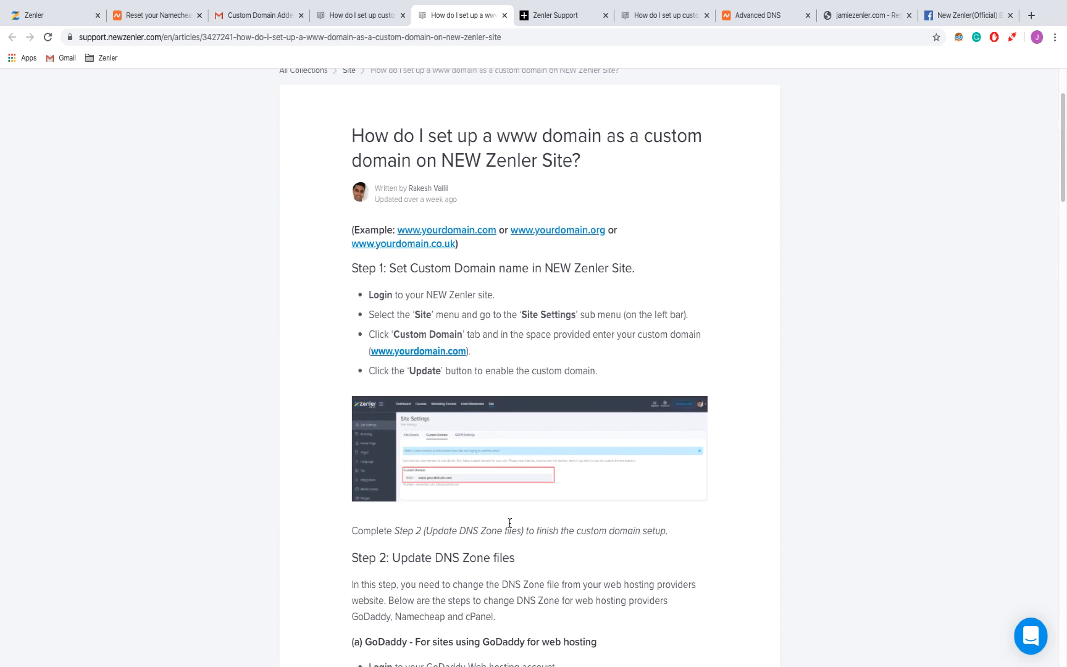
scroll(509, 522, "up", 2)
scroll(518, 384, "down", 1)
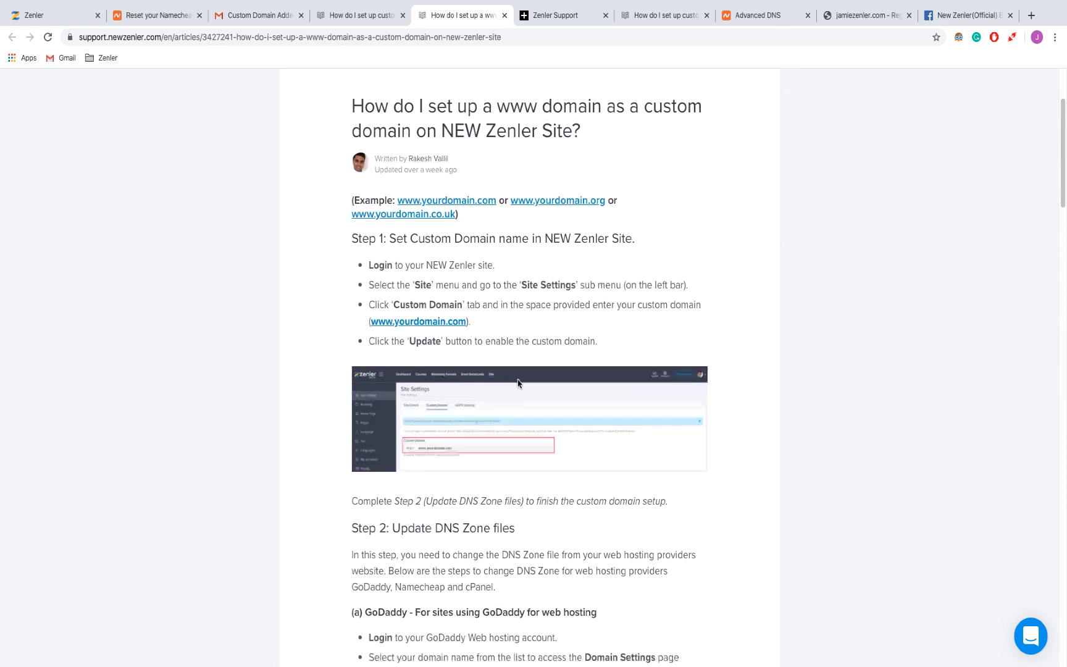
scroll(517, 384, "down", 2)
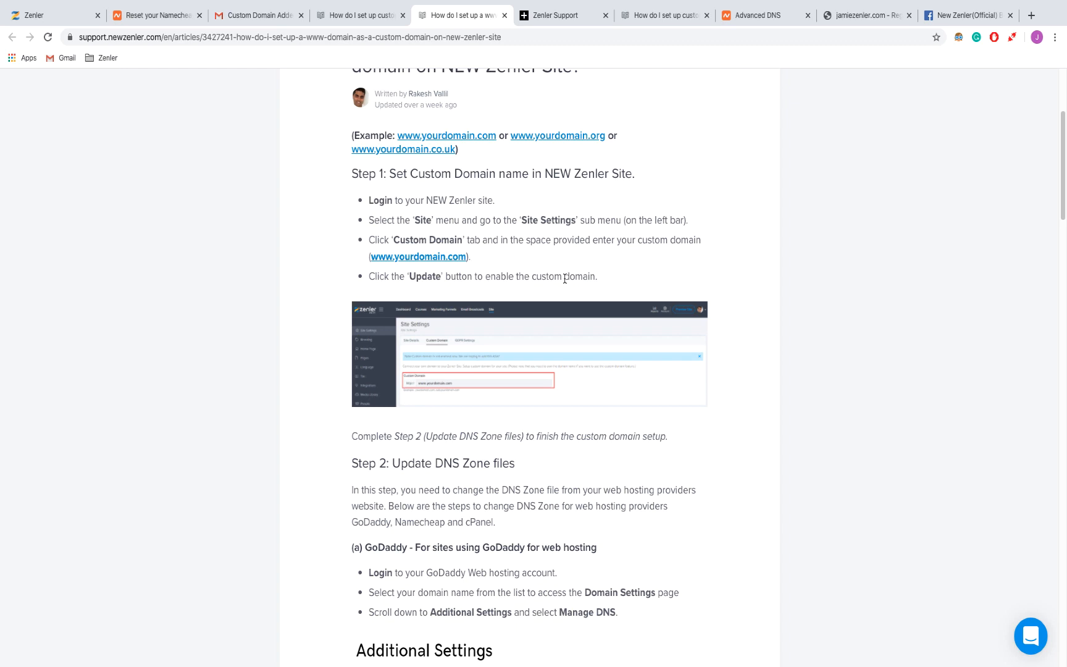
Step: Start a reply to Zenler's Custom Domain Added email in Gmail
left_click(258, 16)
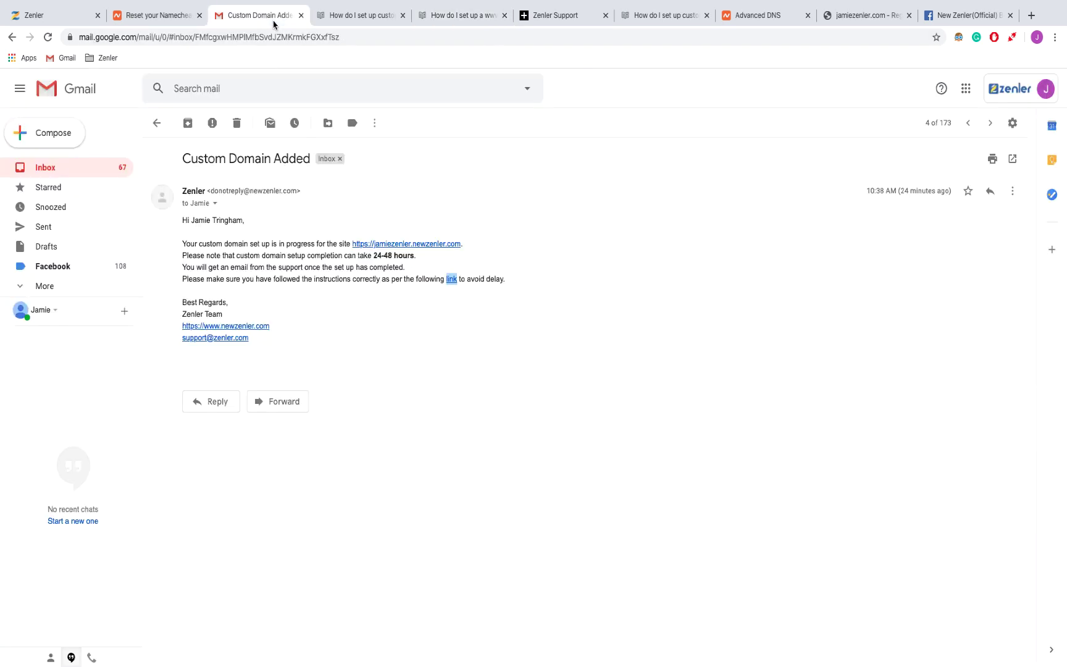
left_click(199, 395)
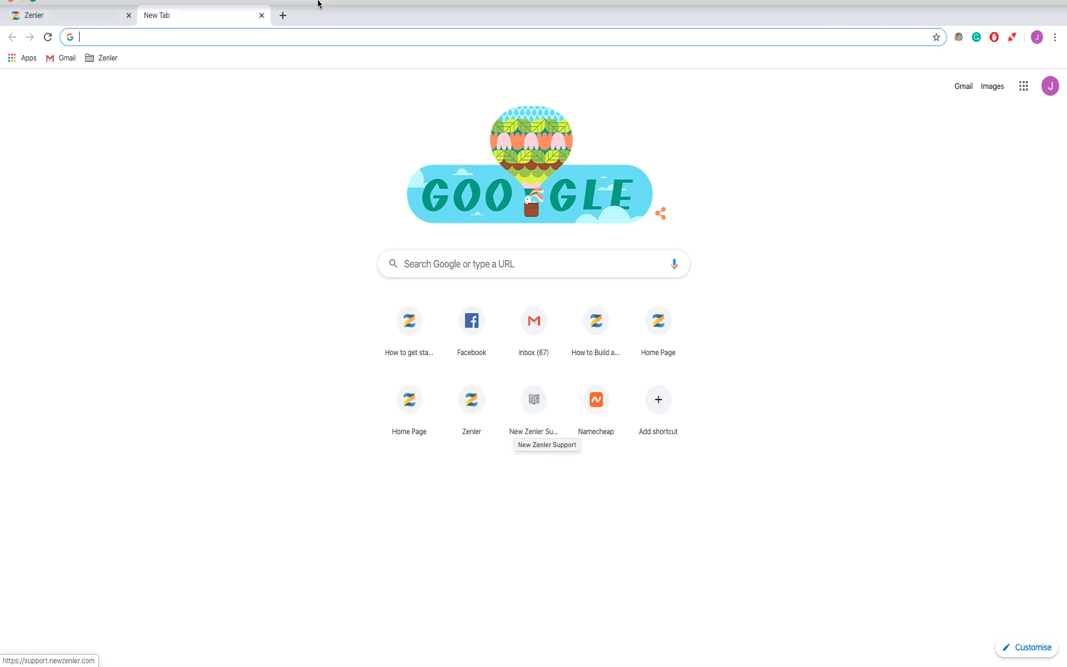
mouse_move(535, 2)
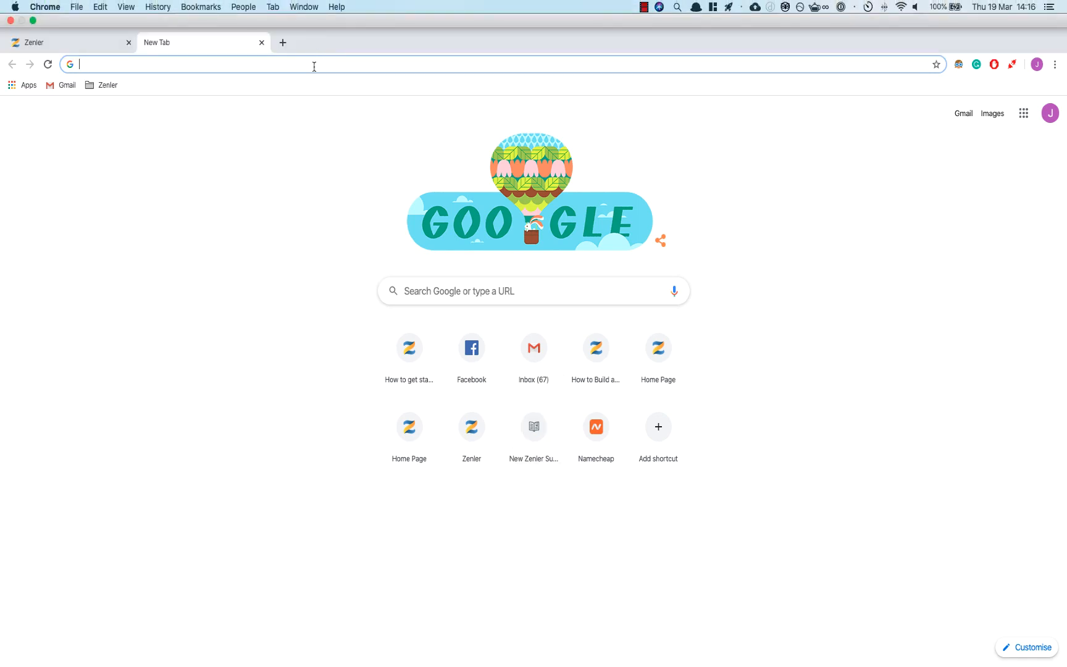
type("ja")
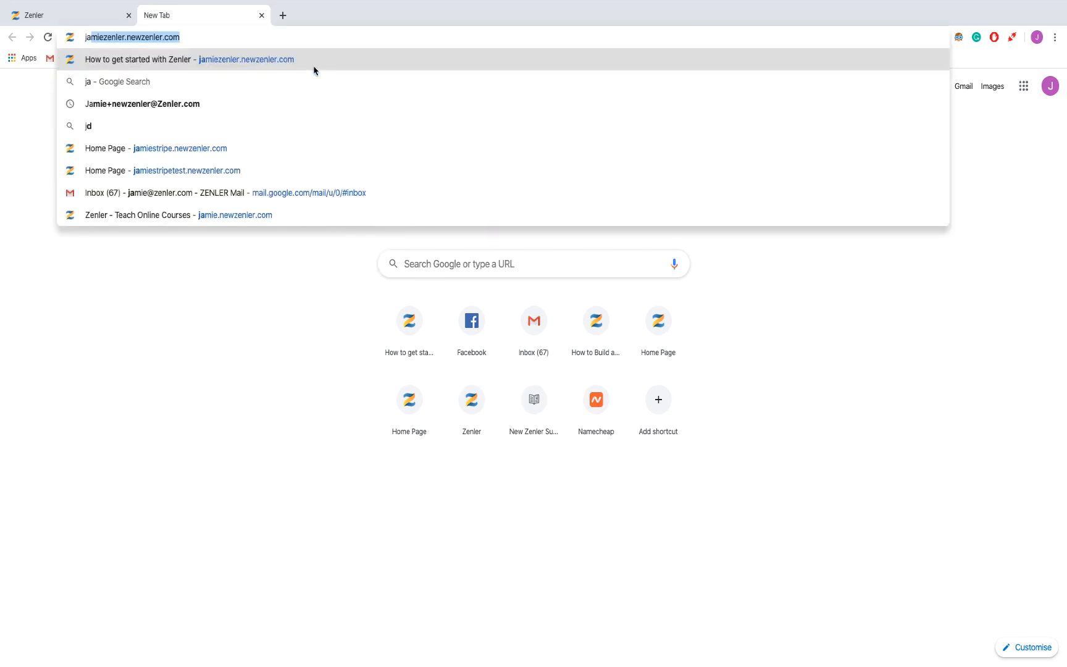
type("miezen")
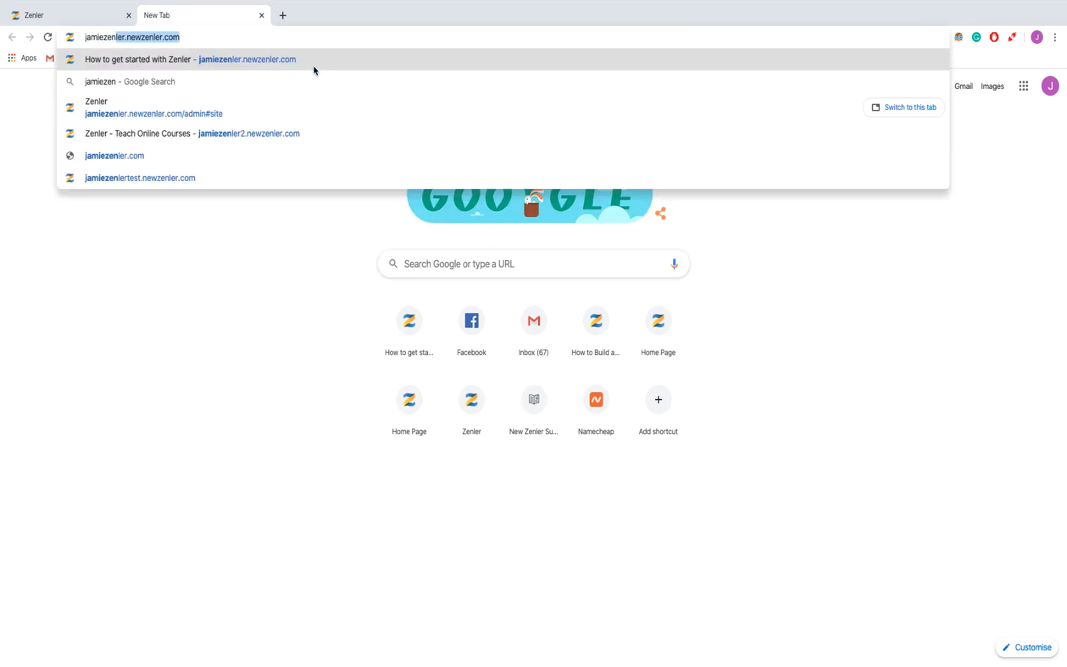
type("ler.com")
Step: Load jamiezenler.com to verify it now shows the Zenler course site
key("Return")
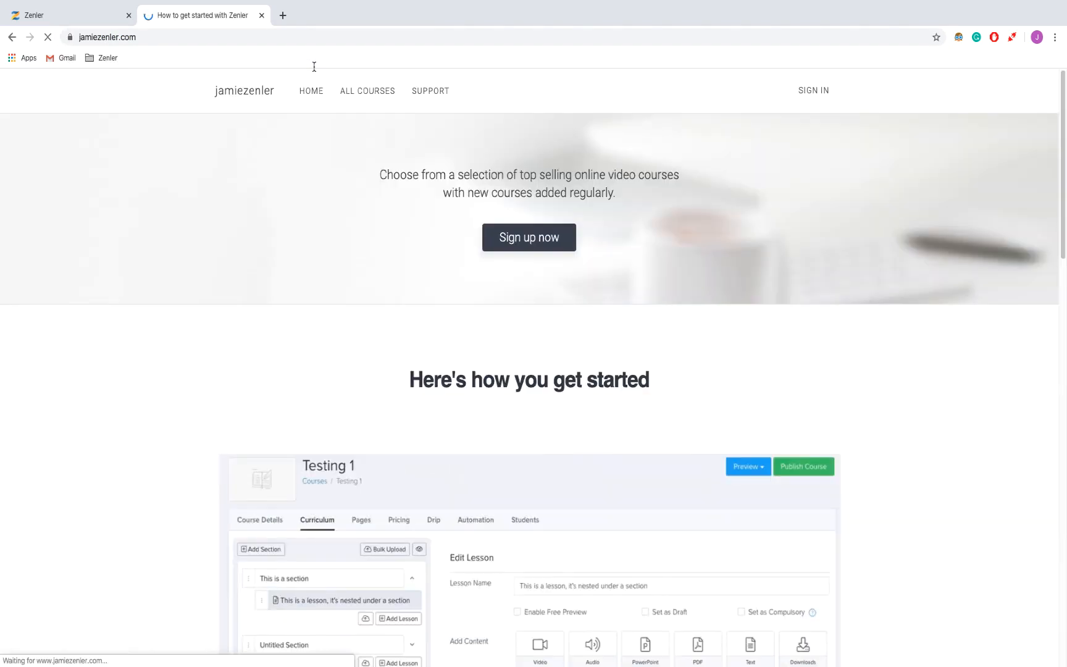
scroll(336, 248, "down", 4)
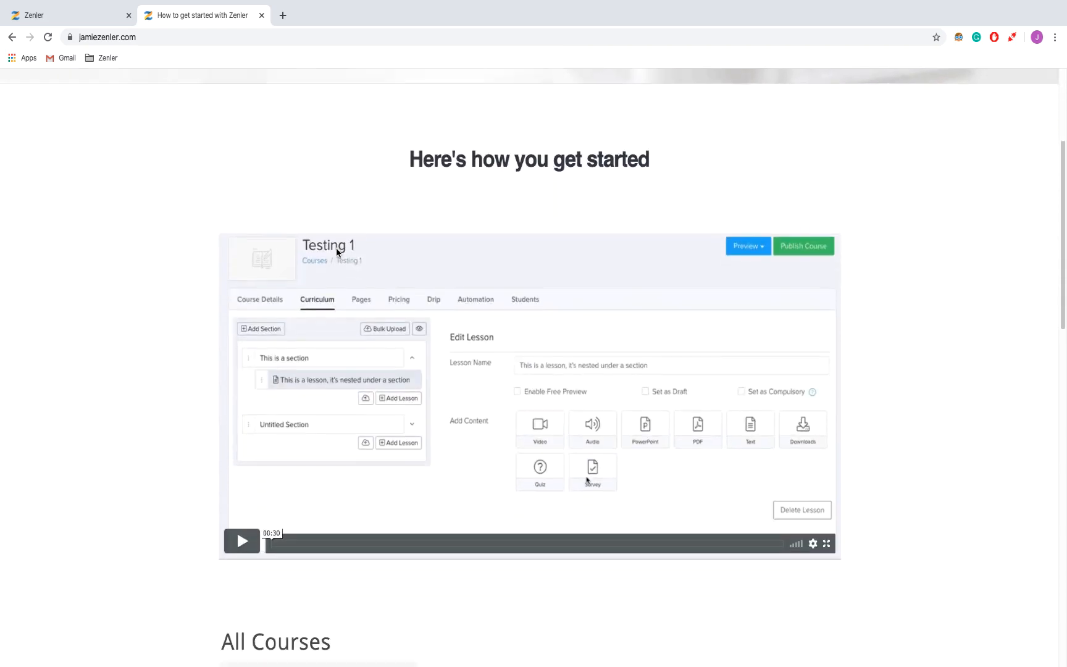
scroll(336, 247, "down", 4)
scroll(336, 248, "down", 3)
scroll(336, 247, "down", 2)
scroll(336, 247, "up", 6)
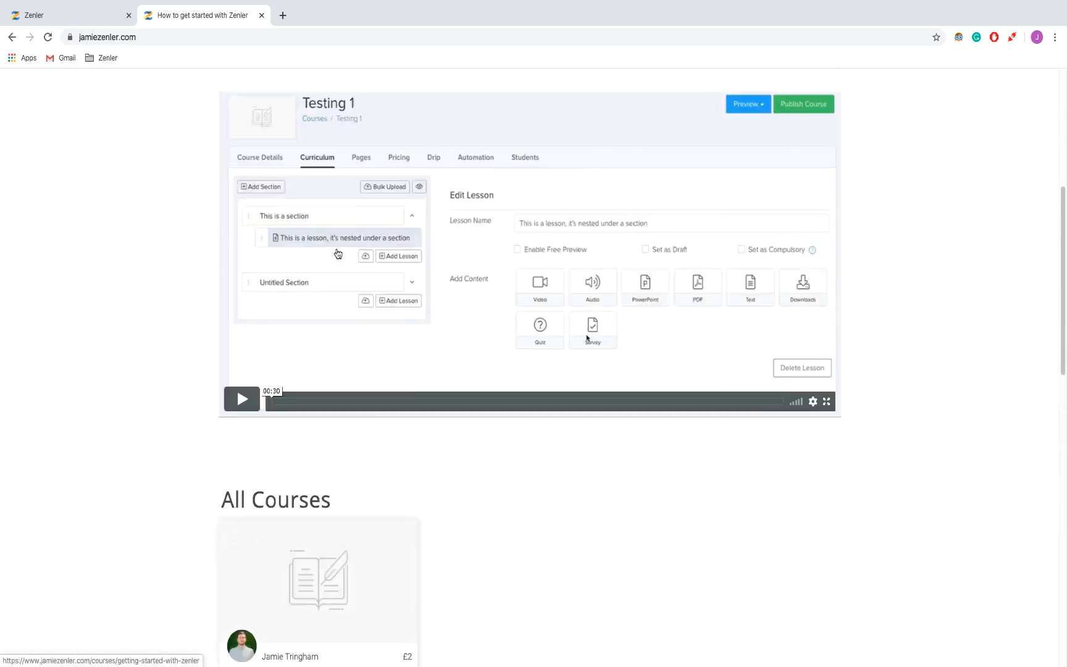
scroll(336, 248, "up", 6)
scroll(336, 248, "up", 2)
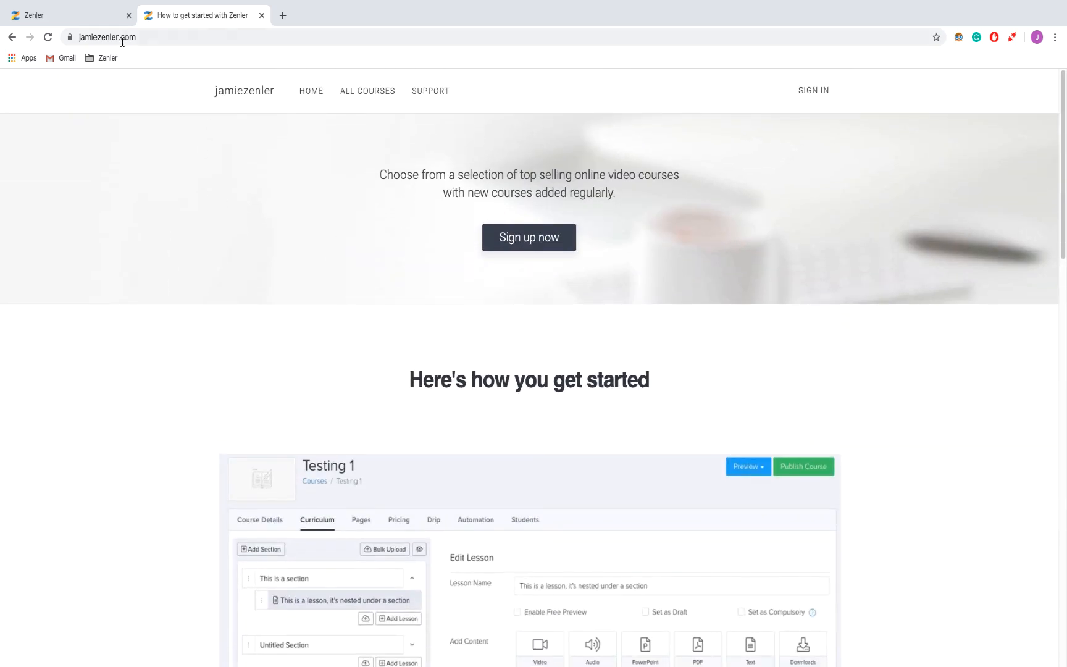
left_click(358, 93)
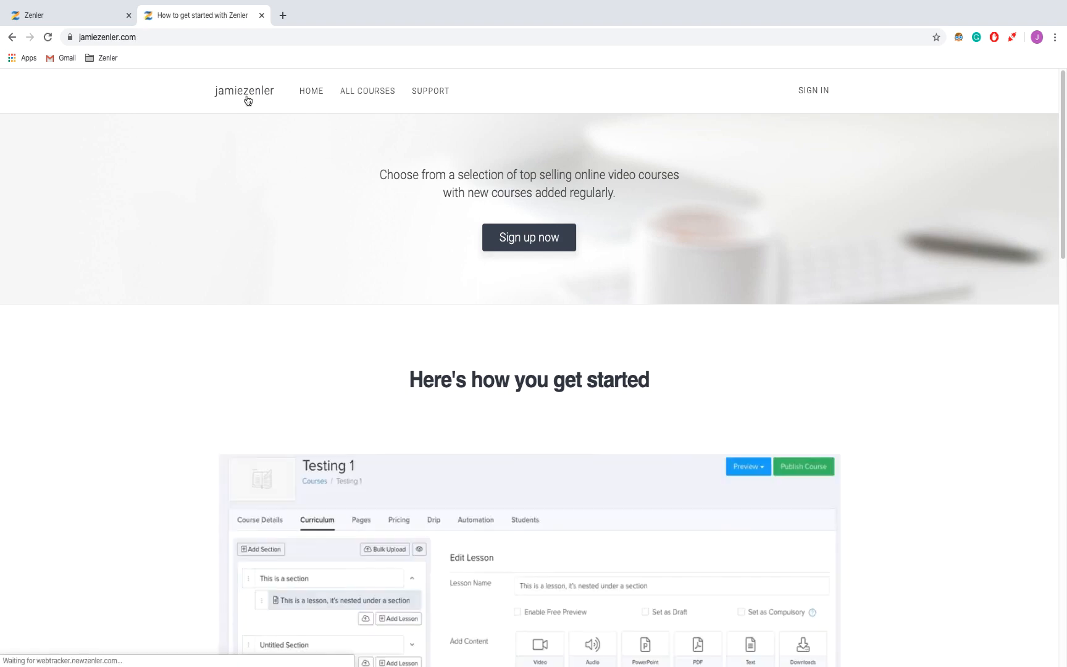